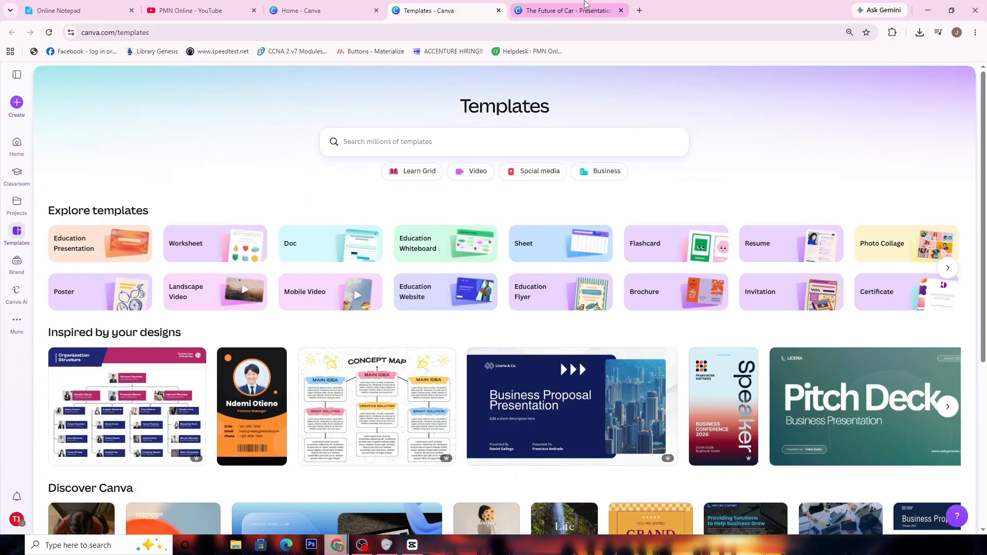
# Look through the slides of The Future of Car presentation up to the last page
pyautogui.click(244, 497)
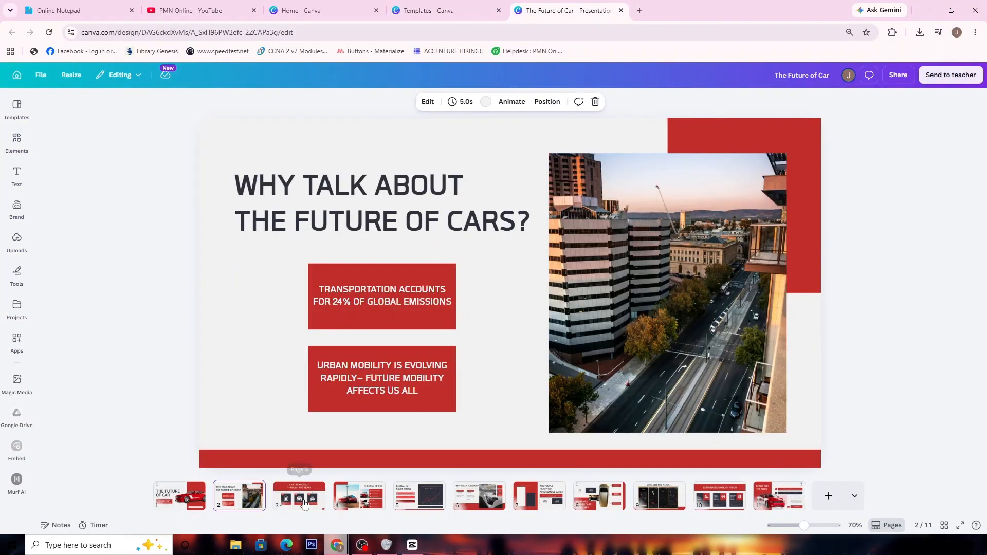
pyautogui.click(303, 499)
pyautogui.click(361, 500)
pyautogui.press('Right')
pyautogui.press('Right')
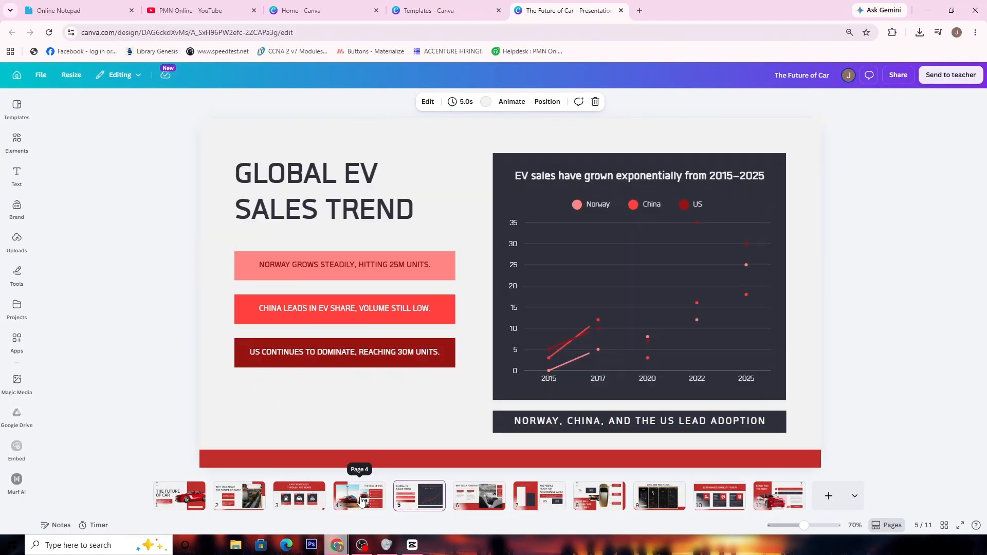
pyautogui.press('Right')
pyautogui.press('Right')
pyautogui.press('Right')
pyautogui.press('Right')
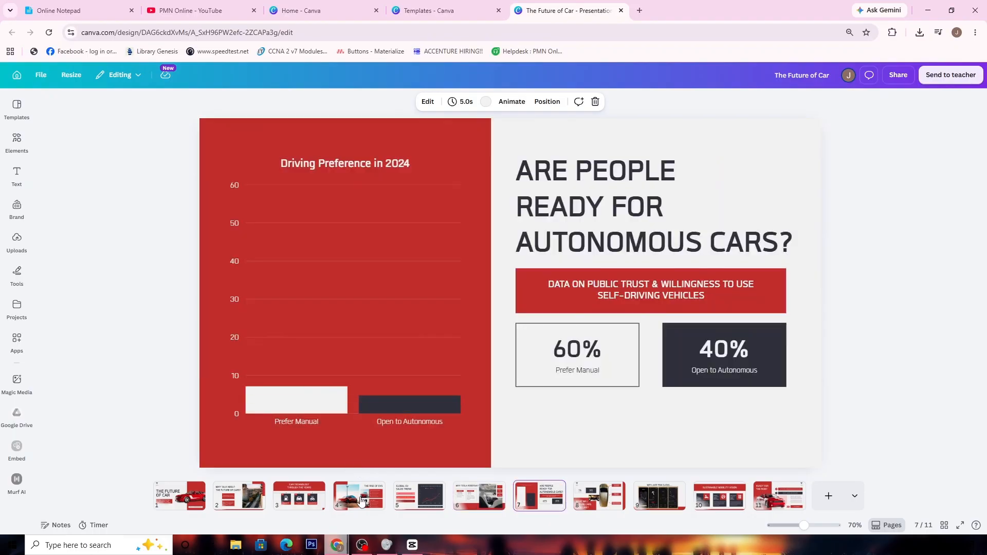
pyautogui.press('Right')
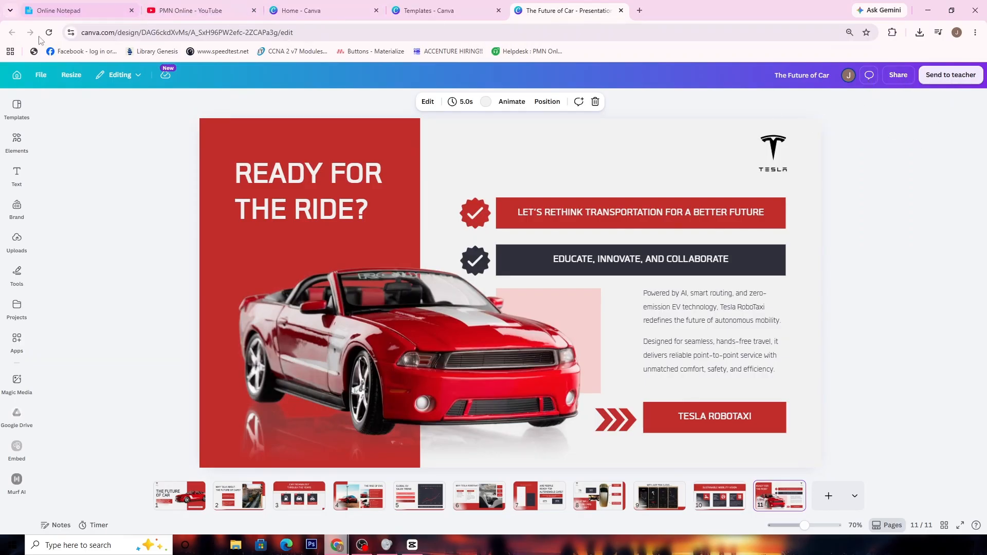
# Browse the template categories and suggested designs on the Canva Templates page
pyautogui.click(55, 16)
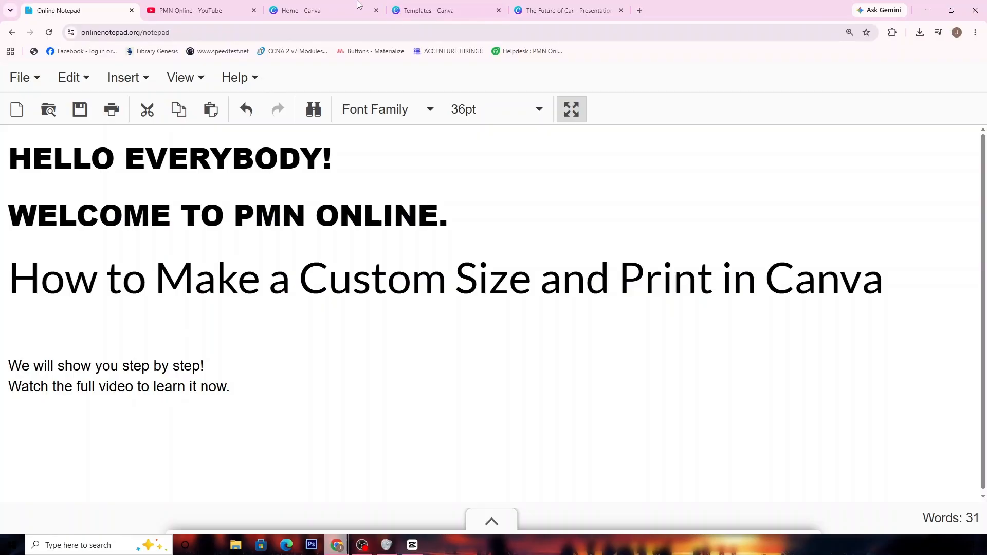
pyautogui.click(432, 10)
pyautogui.scroll(-8, 515, 278)
pyautogui.scroll(-4, 516, 278)
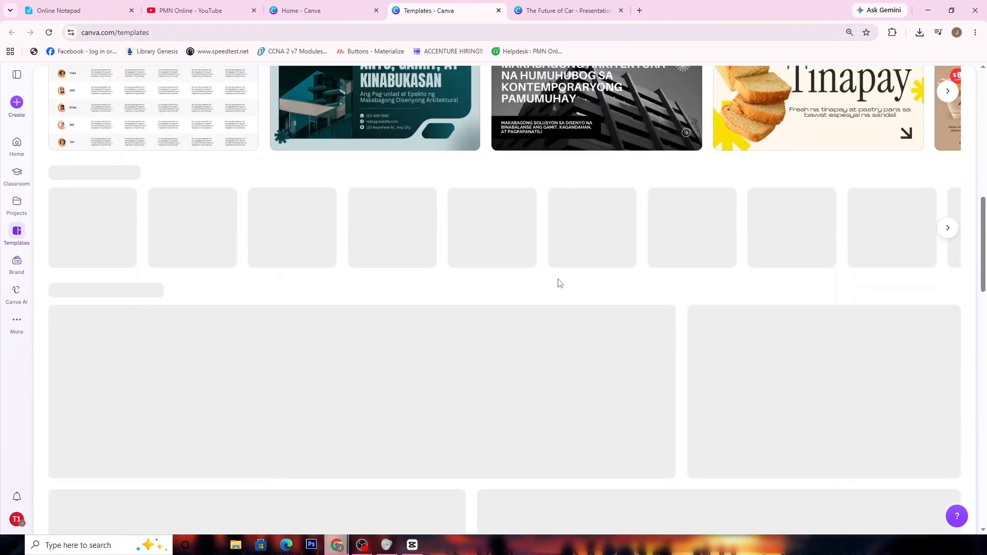
pyautogui.scroll(2, 436, 297)
pyautogui.scroll(-6, 531, 379)
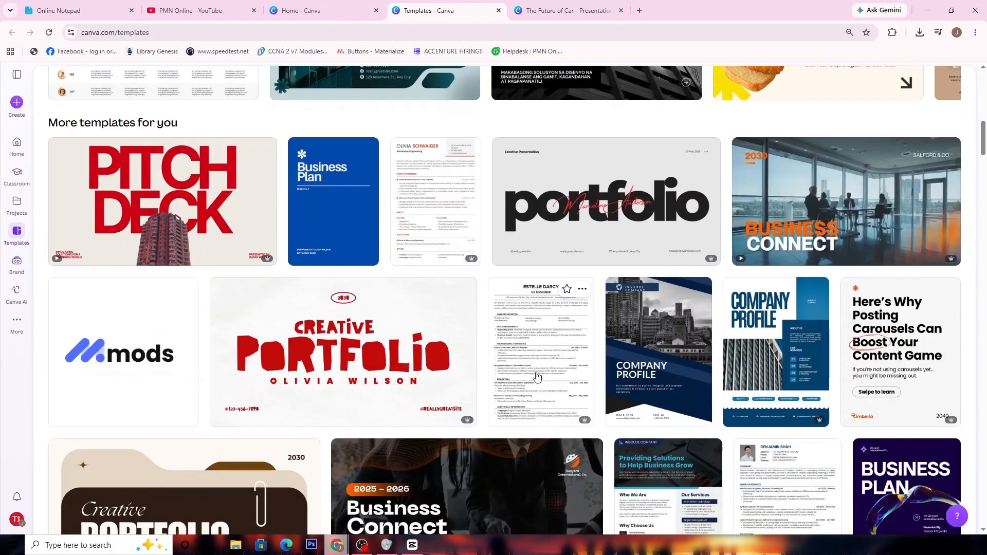
pyautogui.scroll(3, 468, 308)
pyautogui.scroll(10, 468, 308)
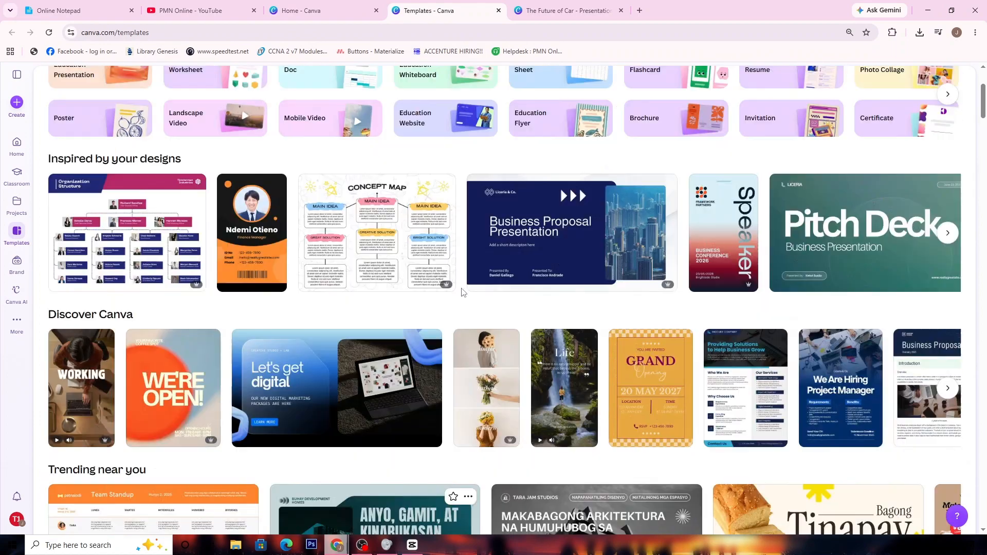
pyautogui.click(335, 11)
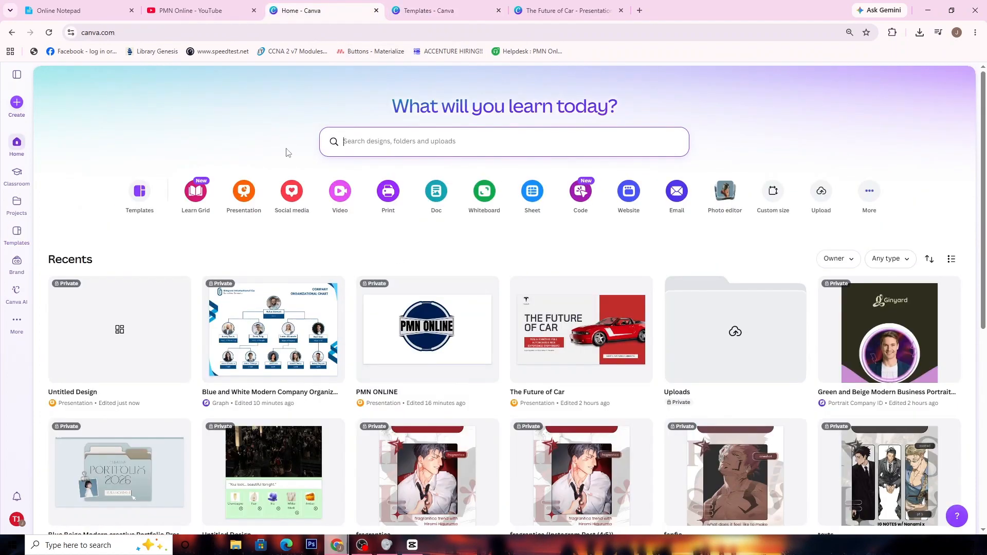
pyautogui.click(102, 18)
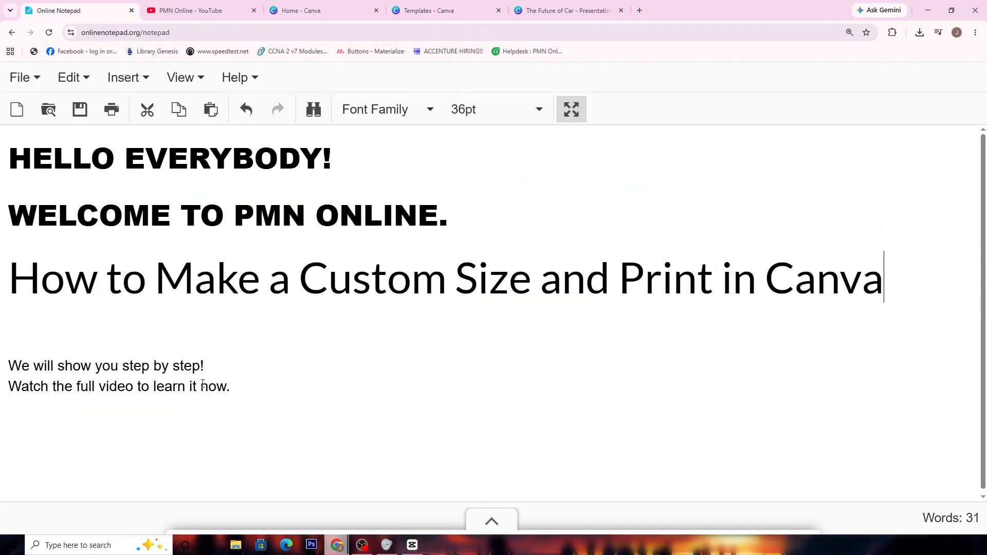
pyautogui.moveTo(202, 383); pyautogui.dragTo(5, 363)
pyautogui.click(267, 389)
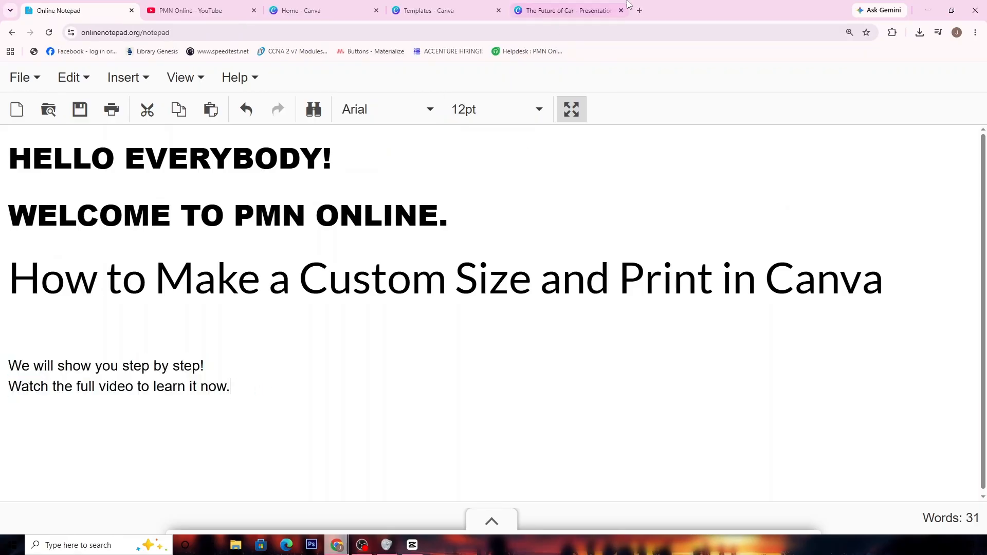
# Examine the account options and the recent designs on the Canva home page
pyautogui.click(301, 11)
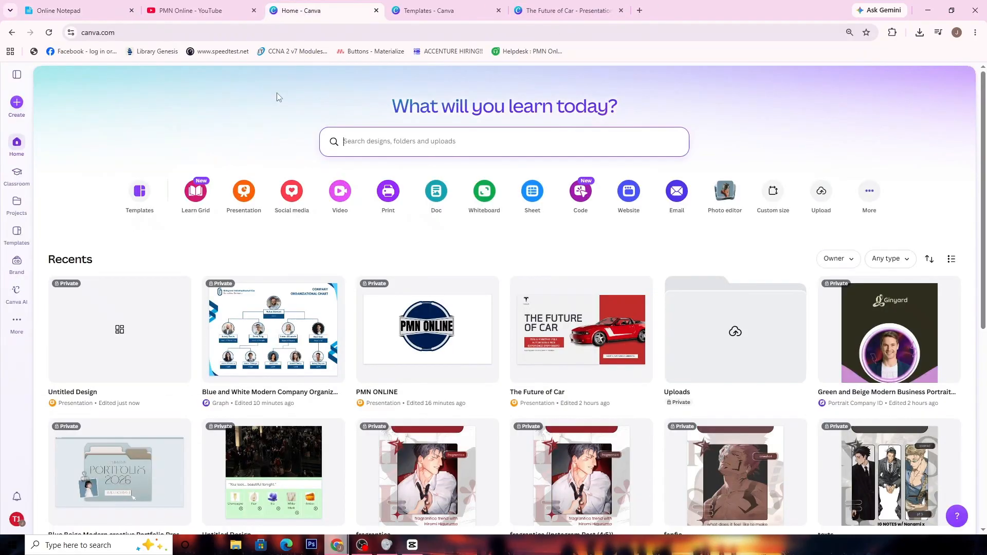
pyautogui.click(158, 35)
pyautogui.click(16, 519)
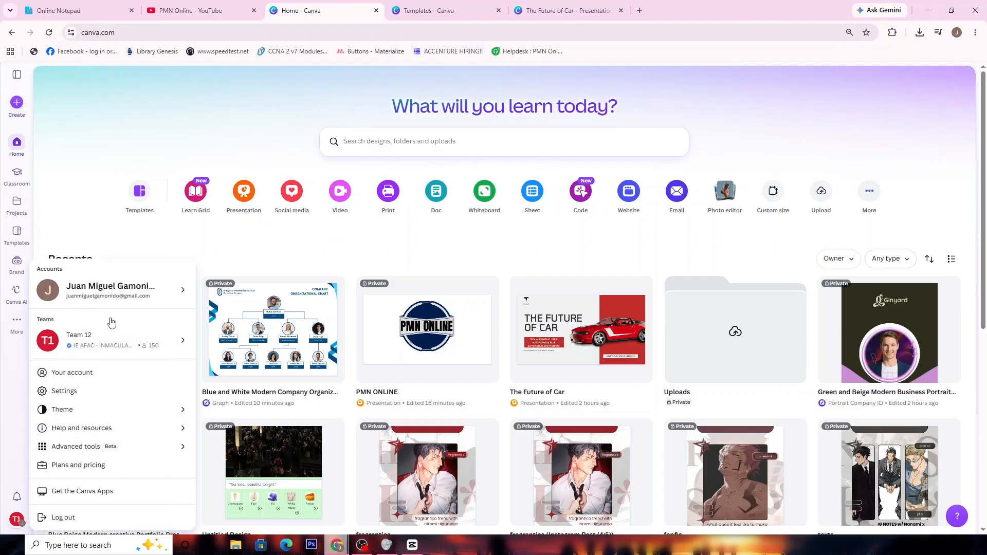
pyautogui.click(4, 408)
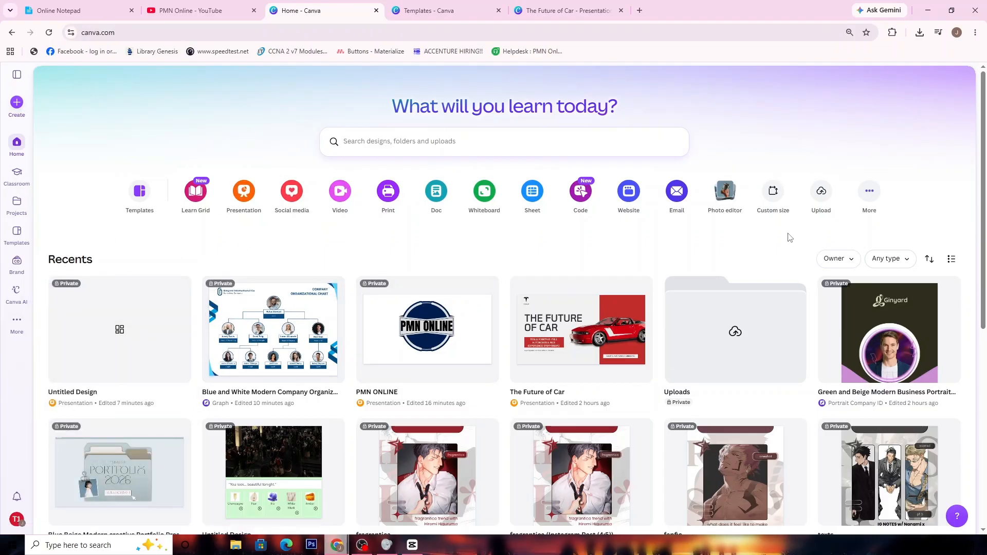
pyautogui.scroll(-3, 777, 202)
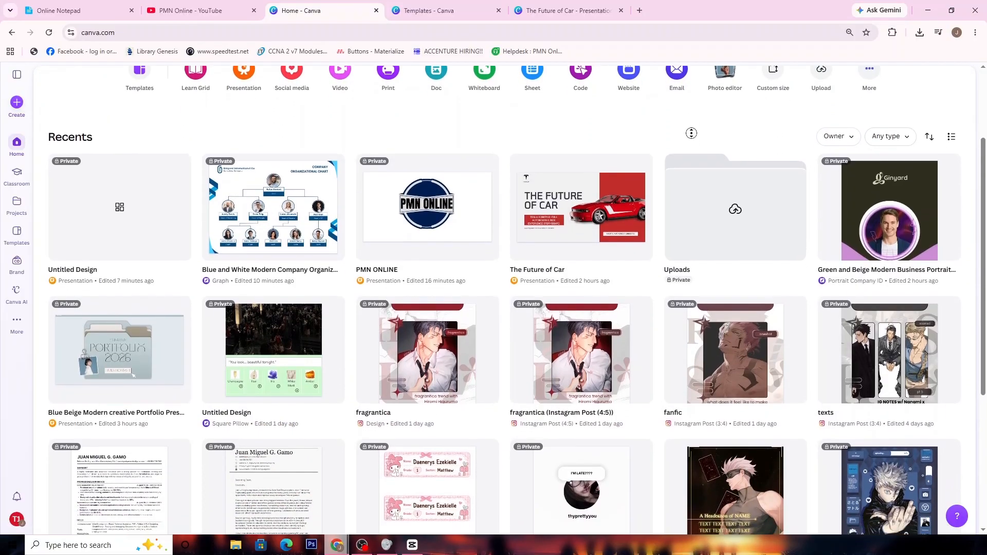
pyautogui.scroll(-1, 672, 143)
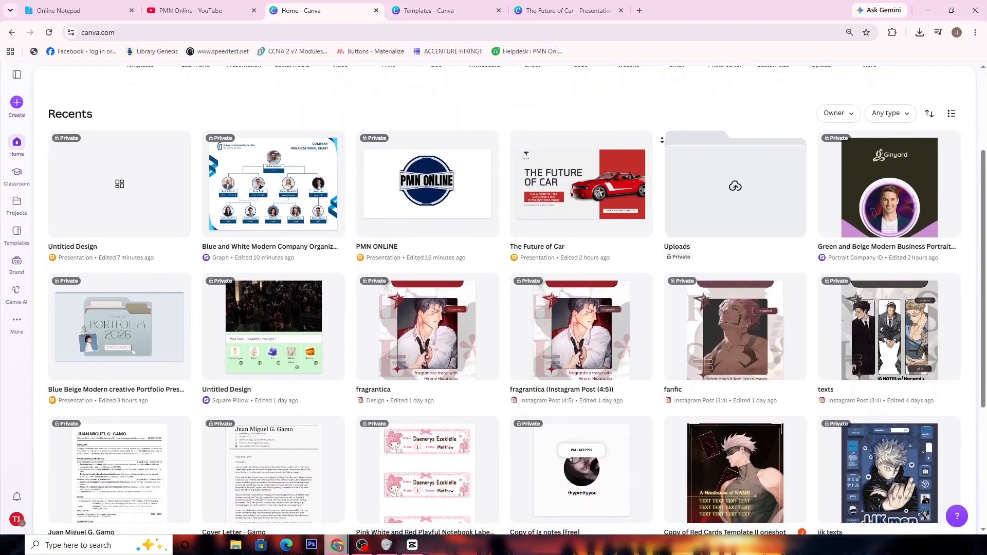
pyautogui.scroll(2, 662, 142)
pyautogui.scroll(1, 664, 141)
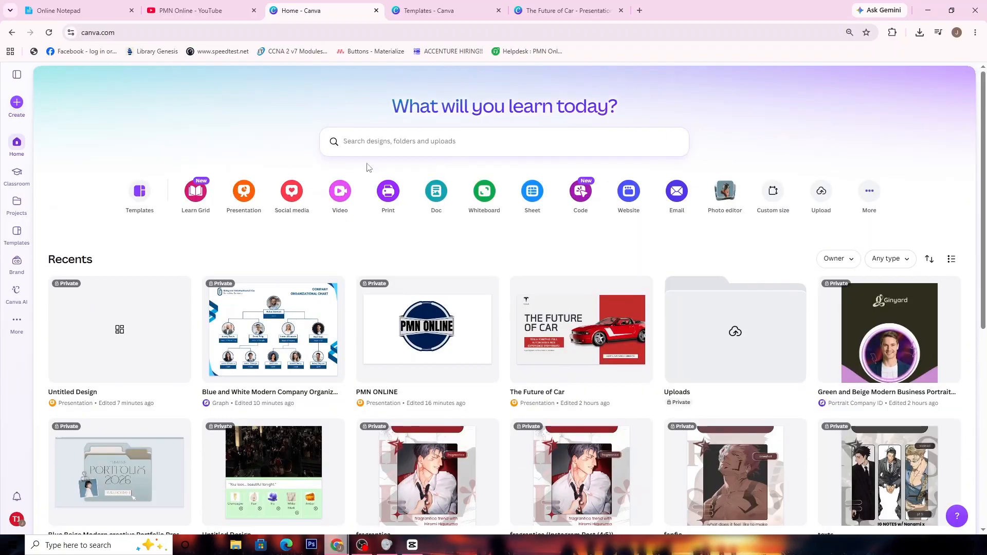
# Begin creating a new design with the Custom size option
pyautogui.click(17, 103)
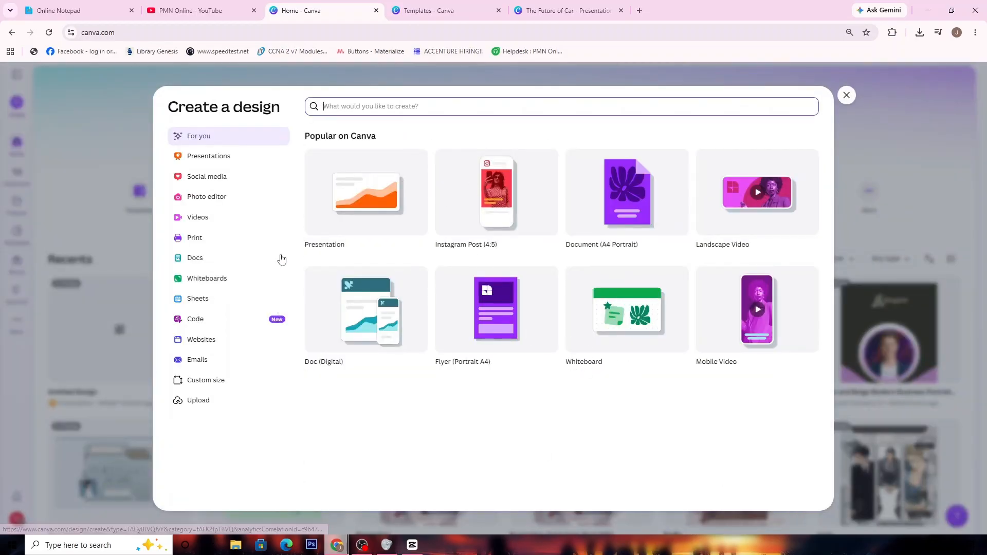
pyautogui.click(247, 170)
pyautogui.click(249, 162)
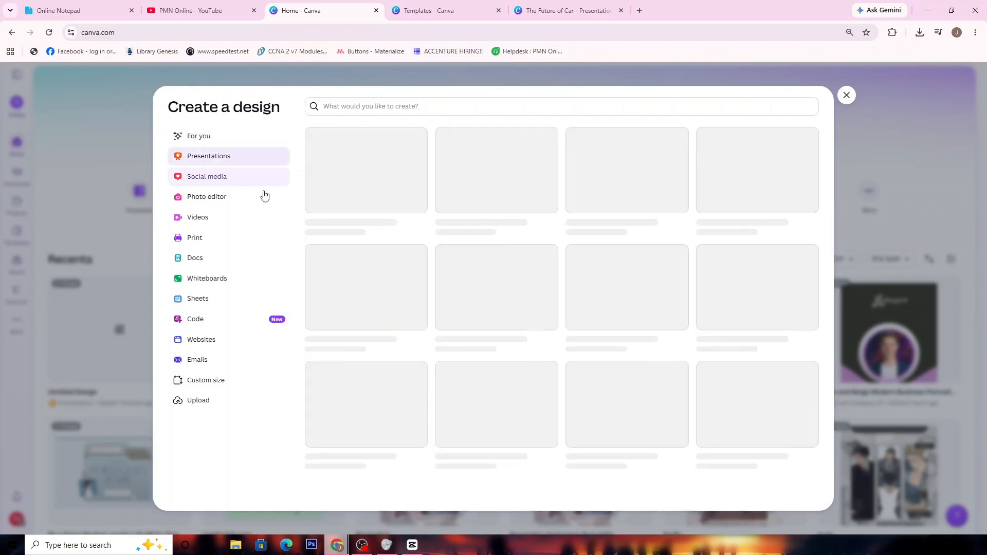
pyautogui.click(264, 200)
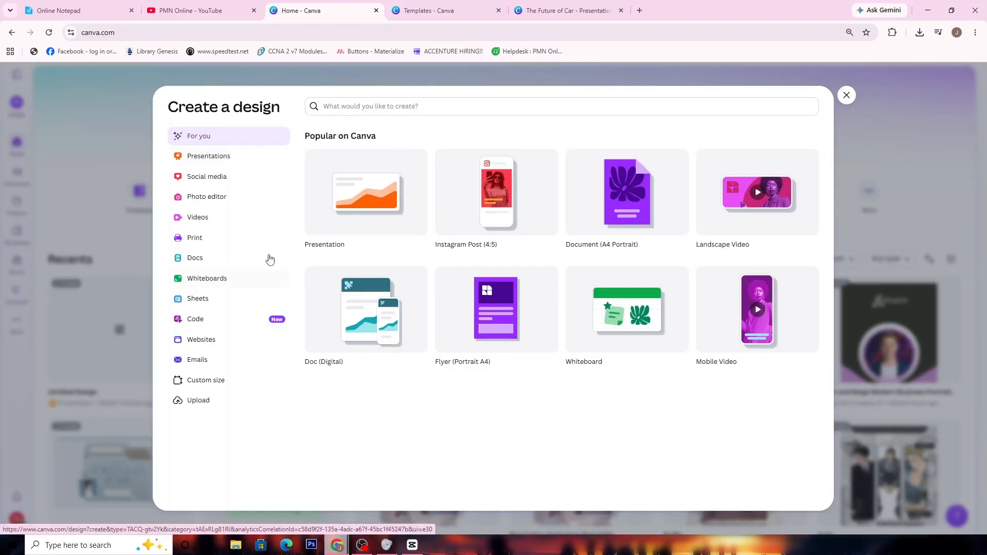
pyautogui.click(236, 382)
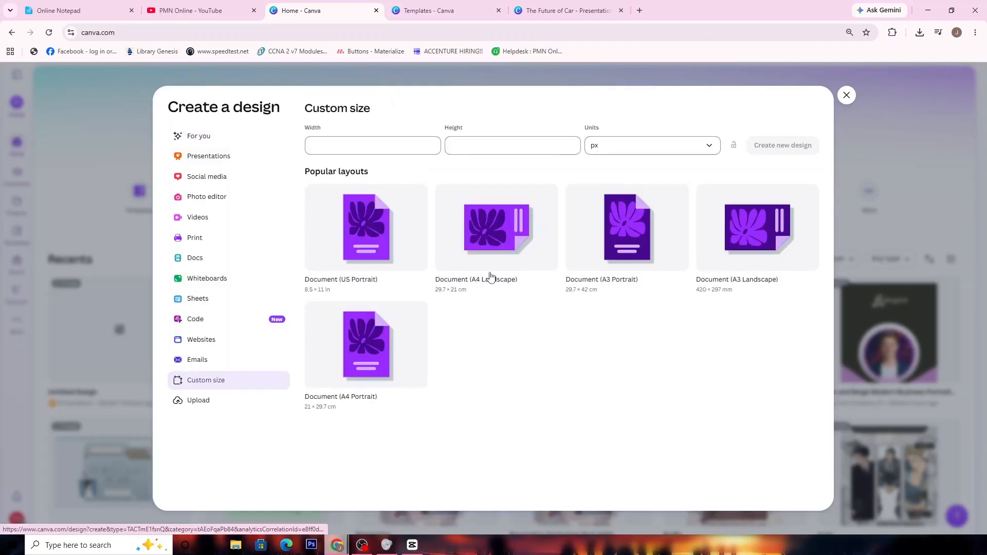
# Set both the width and the height of the custom size to 100
pyautogui.click(403, 146)
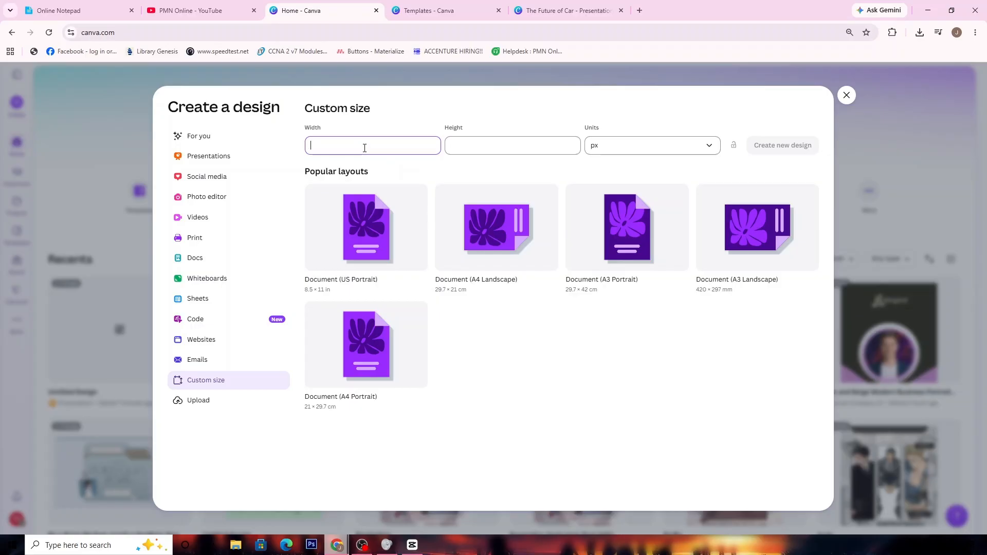
pyautogui.write('100')
pyautogui.click(515, 147)
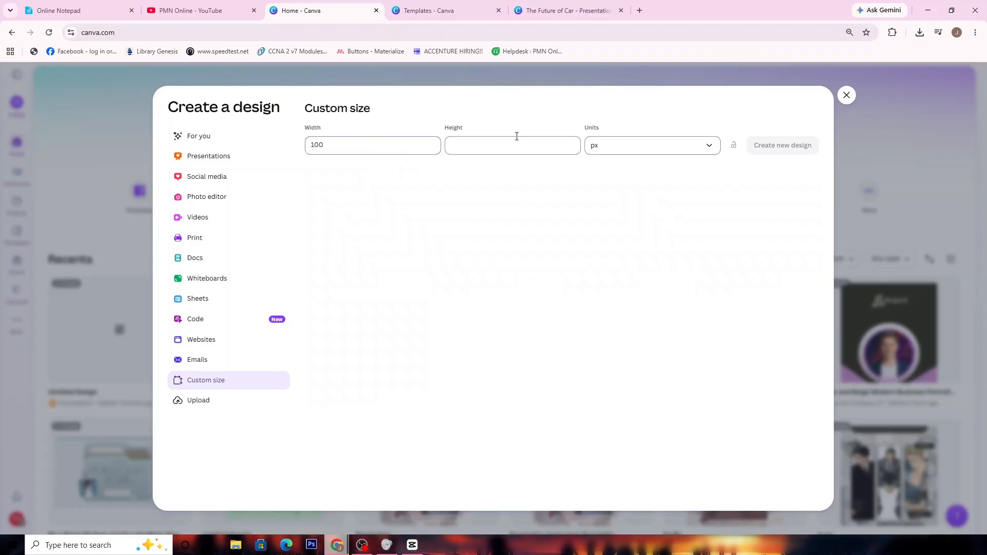
pyautogui.write('100')
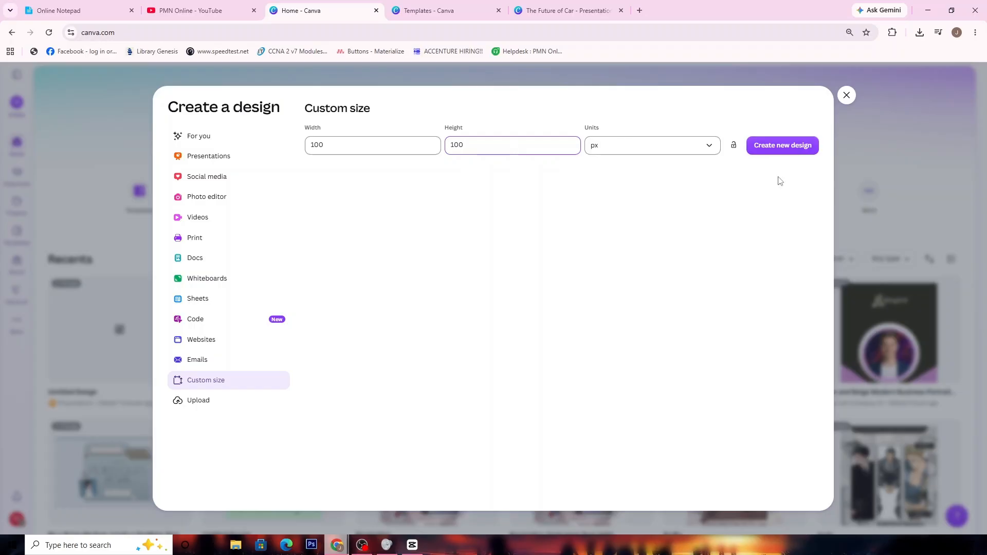
# Keep px as the unit and create the new custom-size design
pyautogui.click(712, 148)
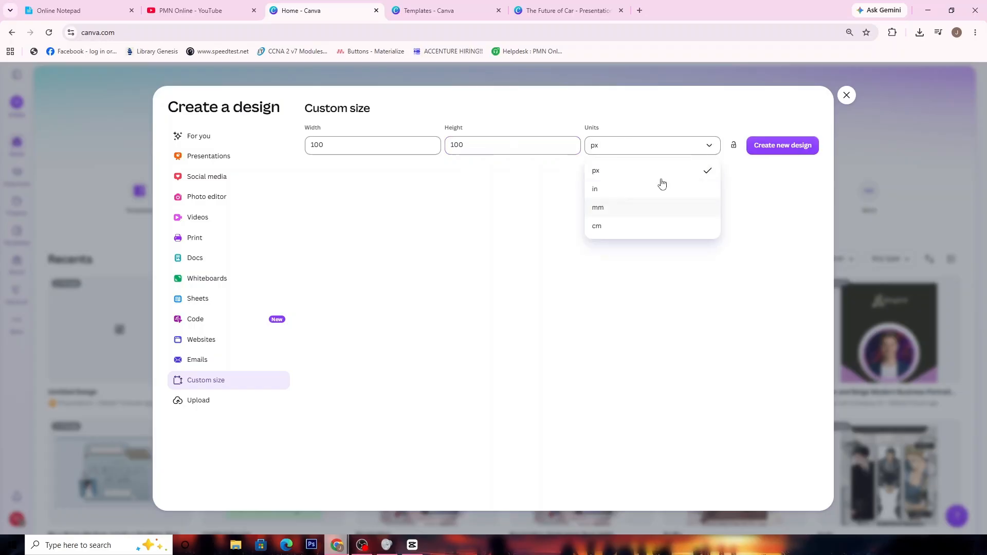
pyautogui.click(701, 149)
pyautogui.click(704, 157)
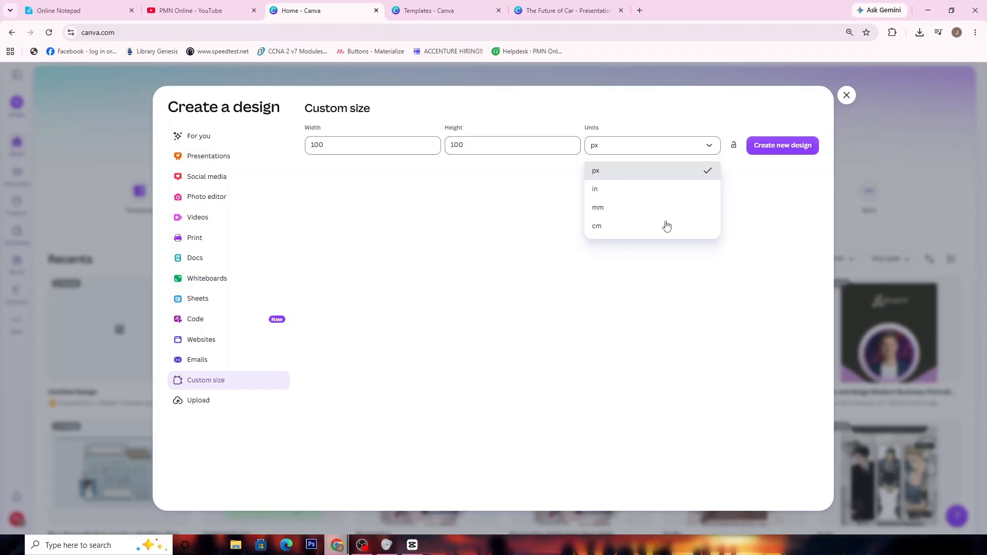
pyautogui.click(670, 172)
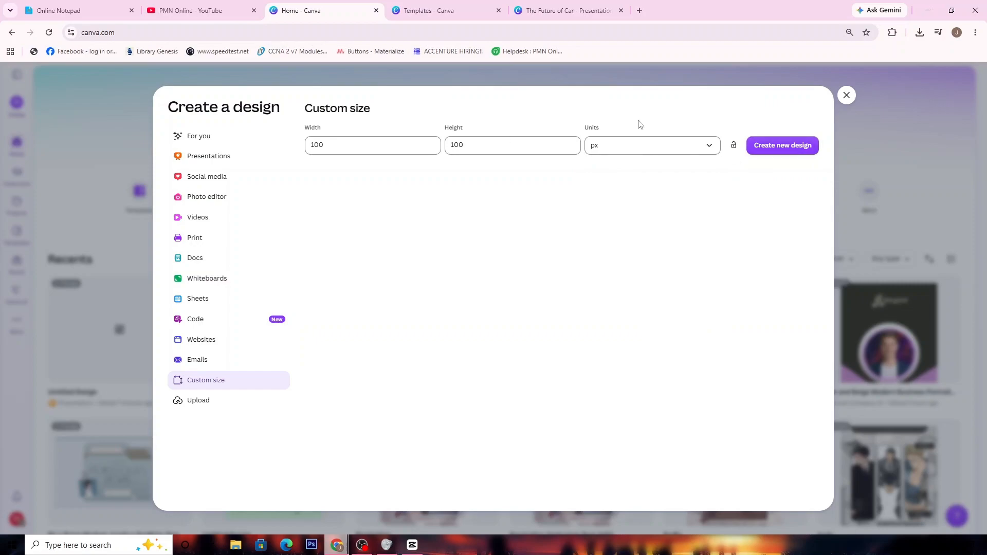
pyautogui.click(417, 147)
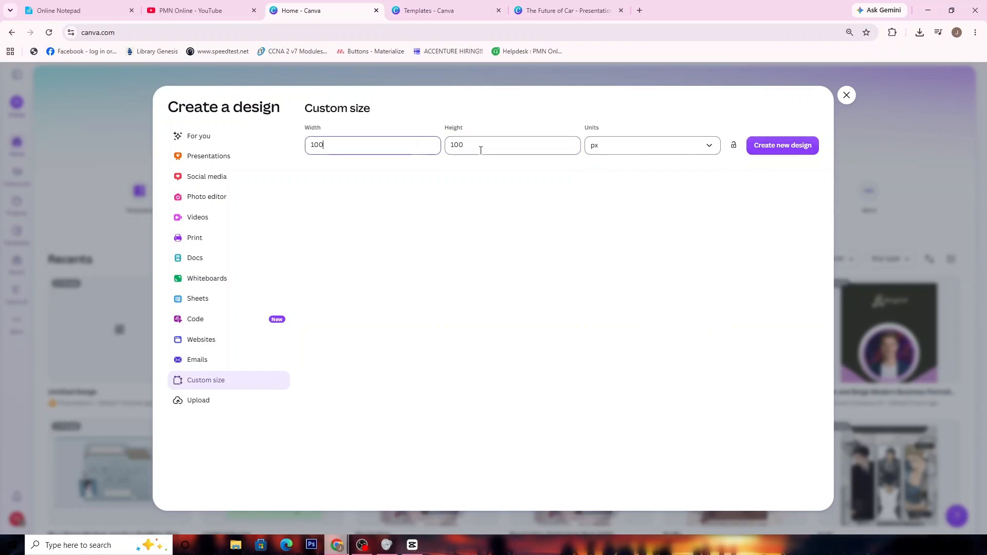
pyautogui.click(613, 150)
pyautogui.click(649, 173)
pyautogui.click(773, 148)
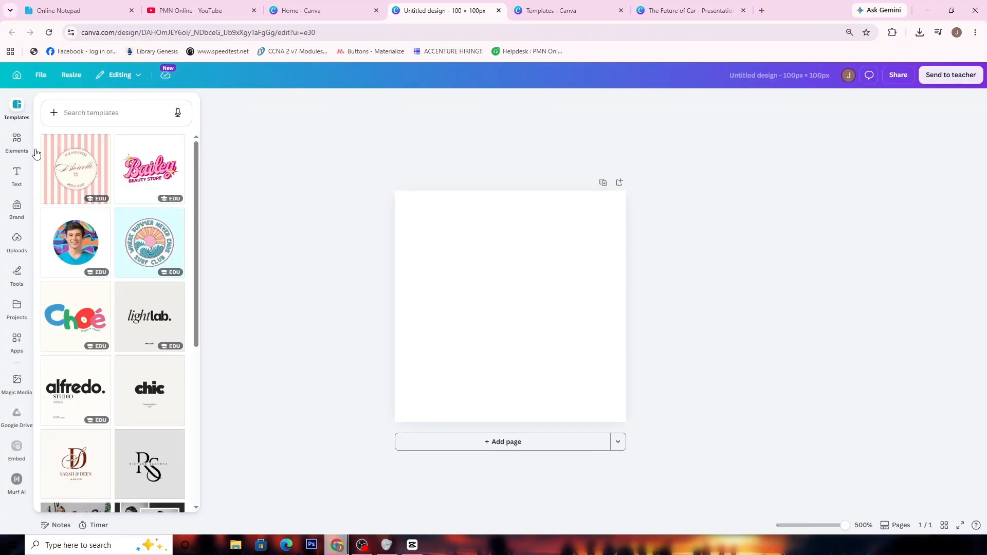
# Add a rounded square from the basic shapes to the blank page
pyautogui.click(16, 141)
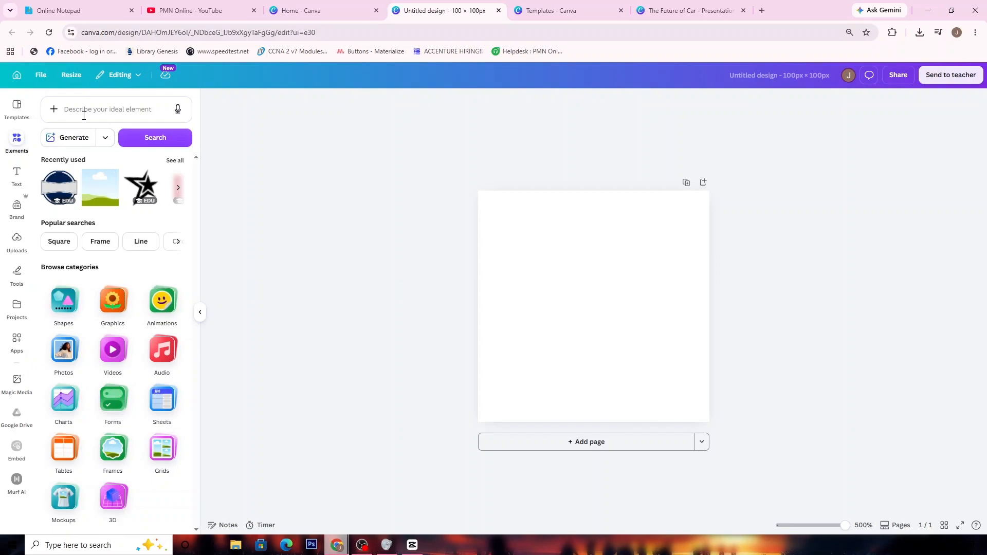
pyautogui.click(64, 301)
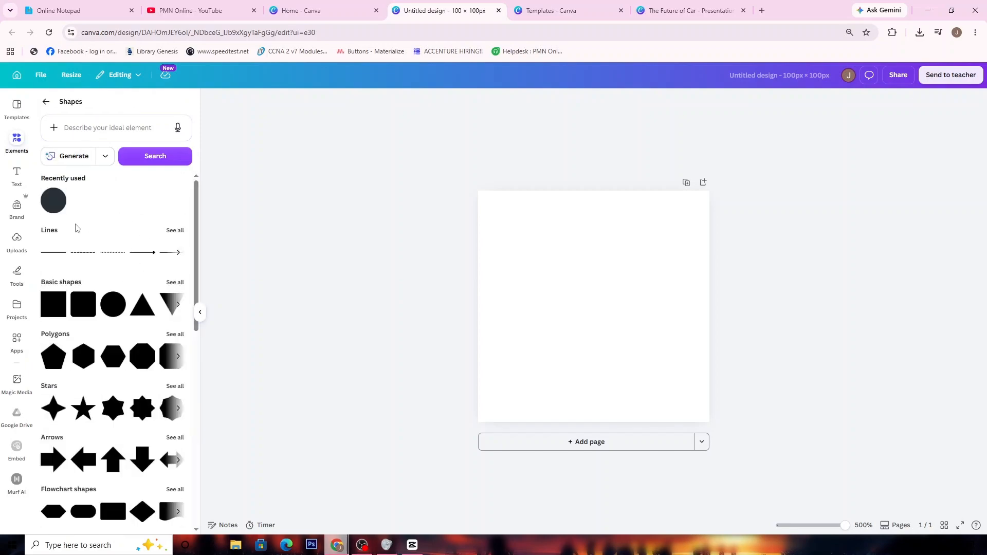
pyautogui.scroll(-4, 88, 366)
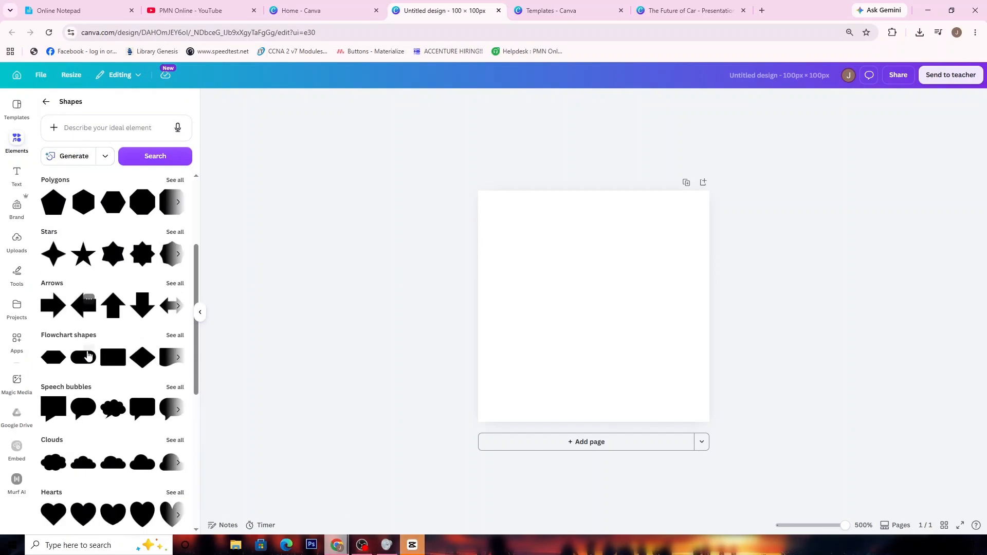
pyautogui.scroll(2, 76, 356)
pyautogui.scroll(1, 76, 355)
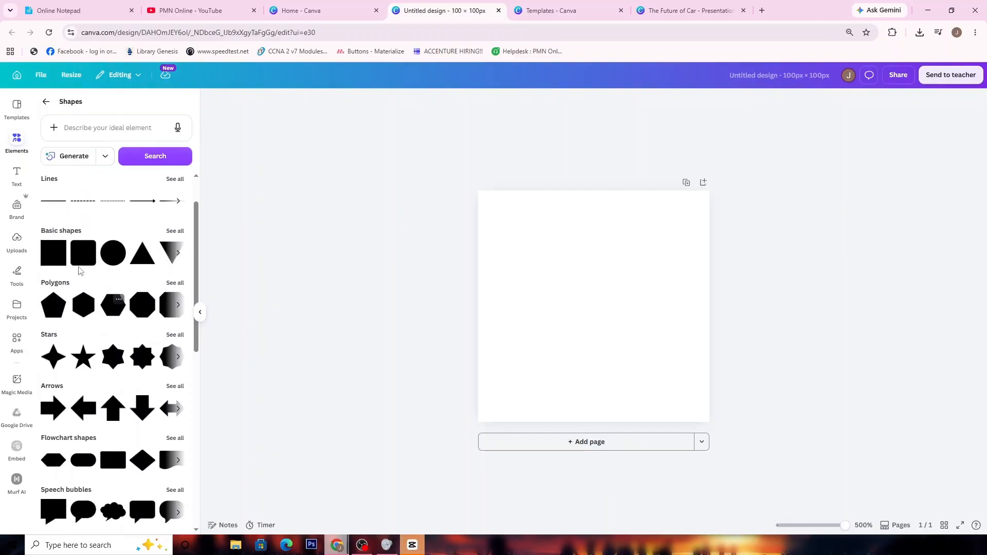
pyautogui.moveTo(113, 254); pyautogui.dragTo(92, 255)
pyautogui.moveTo(79, 251); pyautogui.dragTo(564, 283)
# Resize the rounded square and center it on the page, leaving a white margin around it
pyautogui.moveTo(552, 334); pyautogui.dragTo(515, 384)
pyautogui.moveTo(561, 337); pyautogui.dragTo(590, 307)
pyautogui.click(552, 385)
pyautogui.click(576, 331)
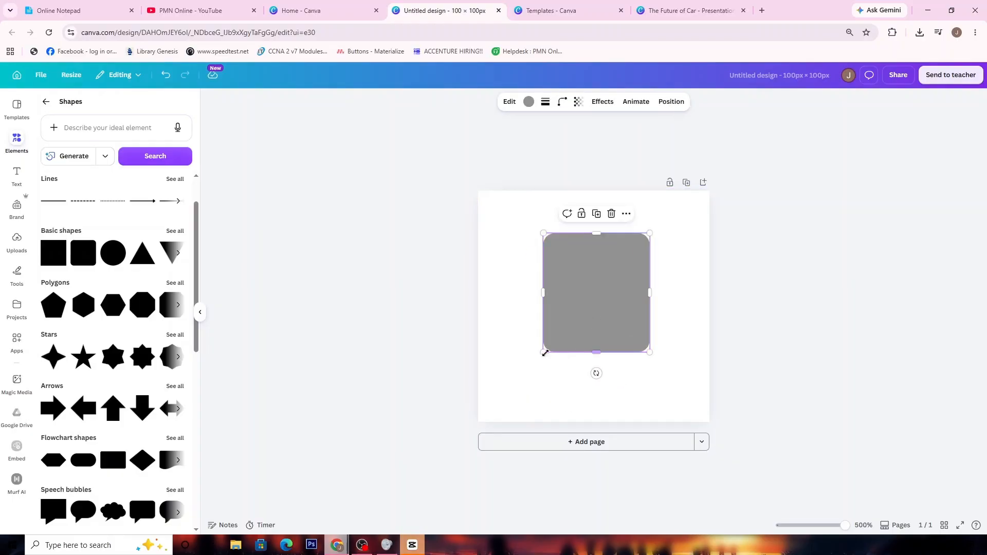
pyautogui.moveTo(545, 352); pyautogui.dragTo(576, 335)
# Fill the rounded square with the light purple default solid color
pyautogui.click(529, 101)
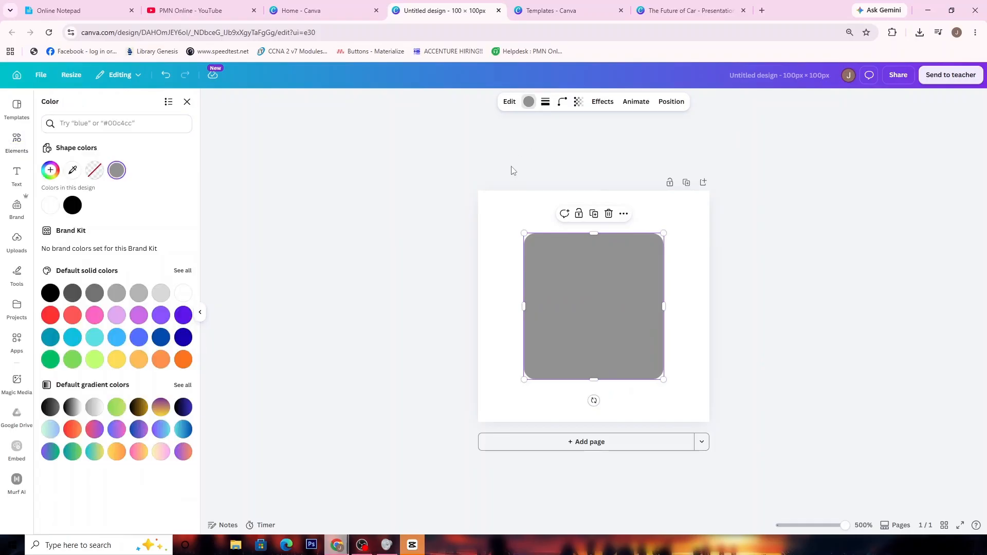
pyautogui.click(95, 315)
pyautogui.click(116, 316)
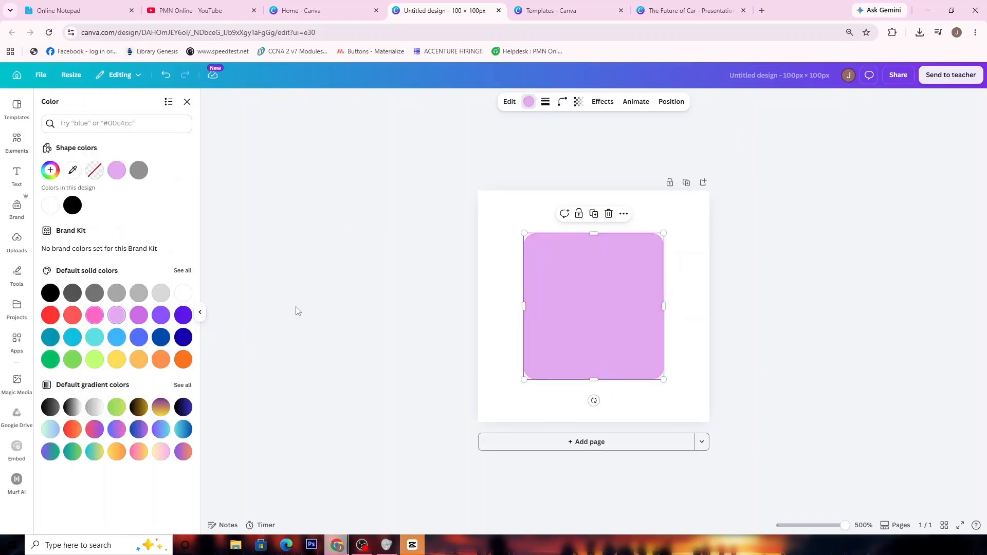
# Add the text "THIS IS A SAMPLE DESIGN" inside the light purple rounded square
pyautogui.click(536, 295)
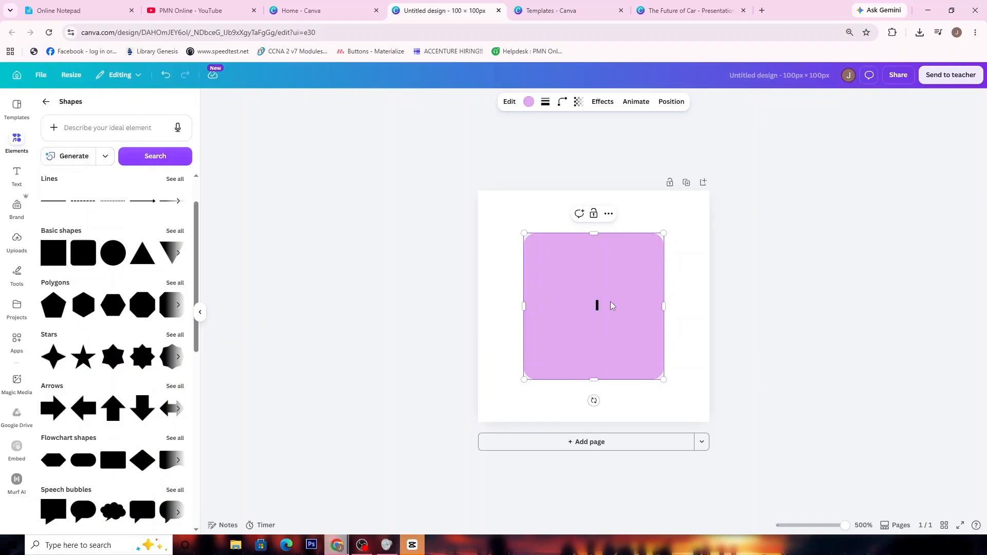
pyautogui.write('THIS ')
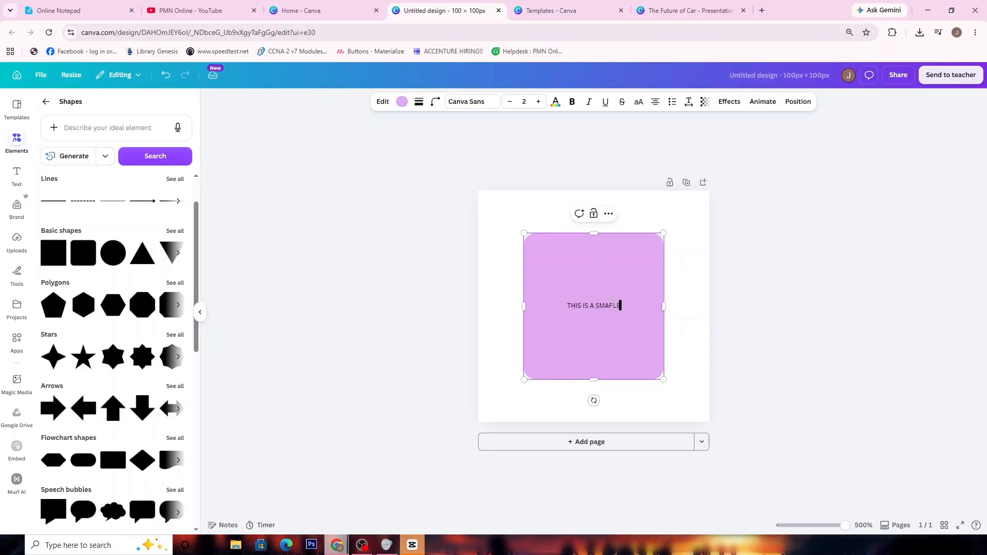
pyautogui.write('IS A SAMPLE DESIGN')
# Set the rounded square's text to the Poppins font at size 8
pyautogui.click(478, 102)
pyautogui.click(135, 296)
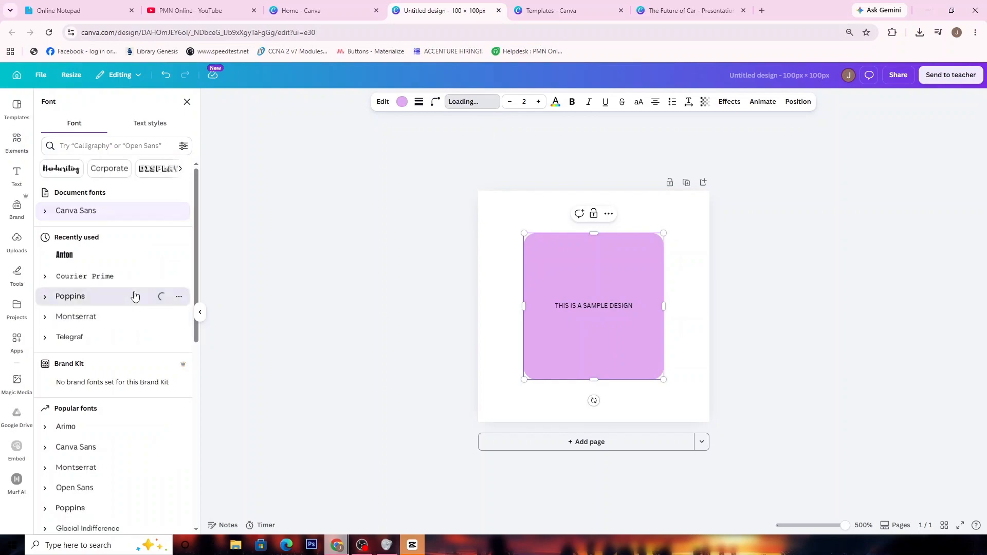
pyautogui.click(539, 102)
pyautogui.click(538, 102)
pyautogui.click(538, 102)
pyautogui.click(538, 102)
pyautogui.click(539, 102)
pyautogui.click(539, 101)
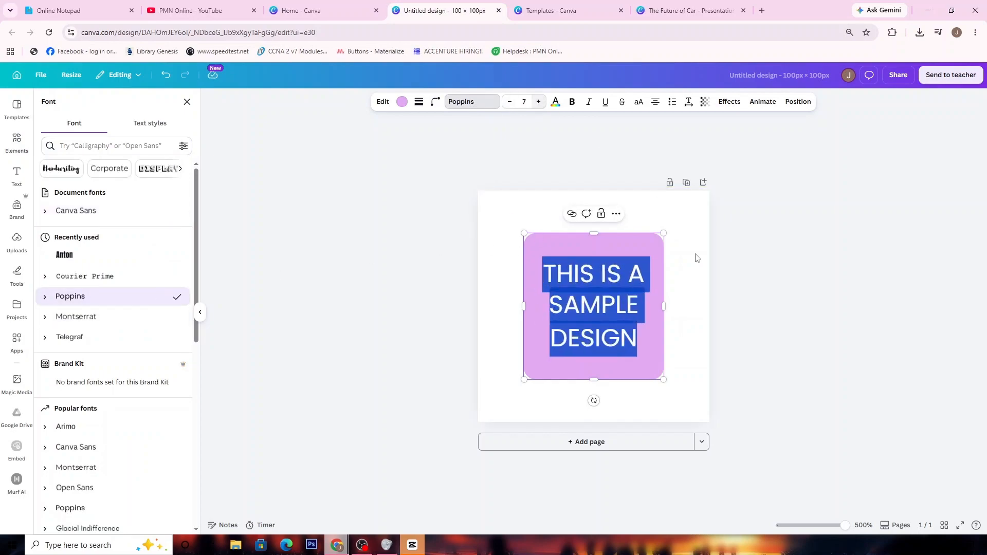
pyautogui.click(690, 364)
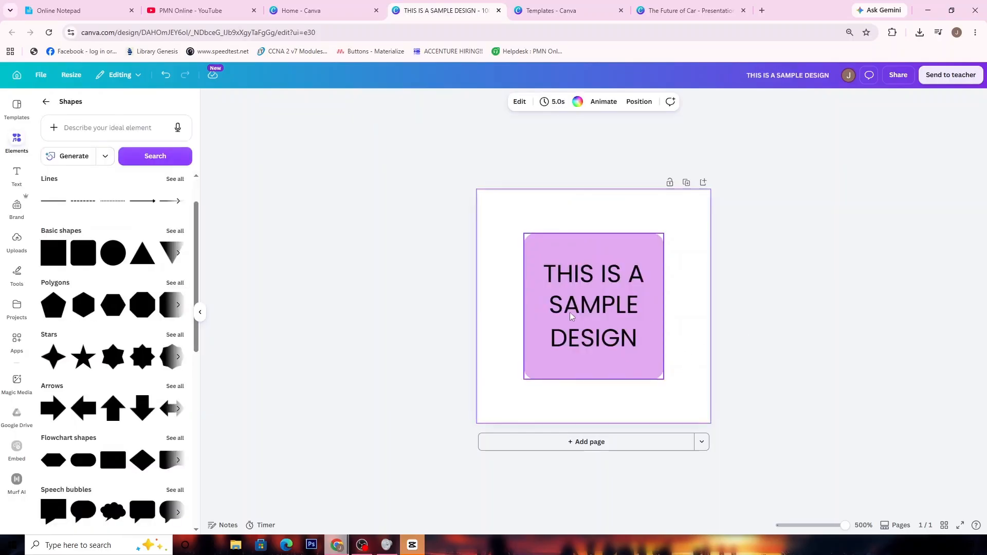
pyautogui.click(45, 102)
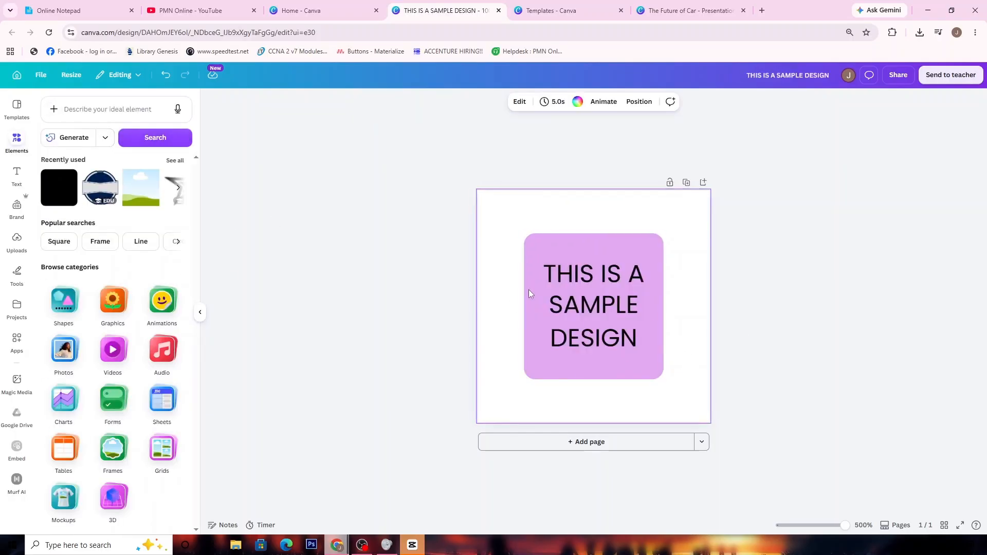
pyautogui.moveTo(571, 294); pyautogui.dragTo(571, 294)
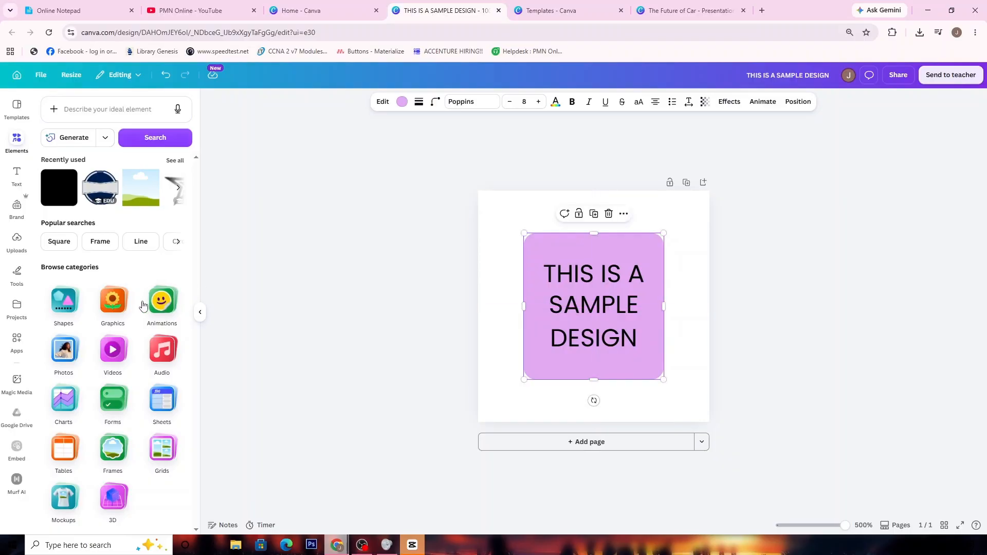
pyautogui.click(63, 300)
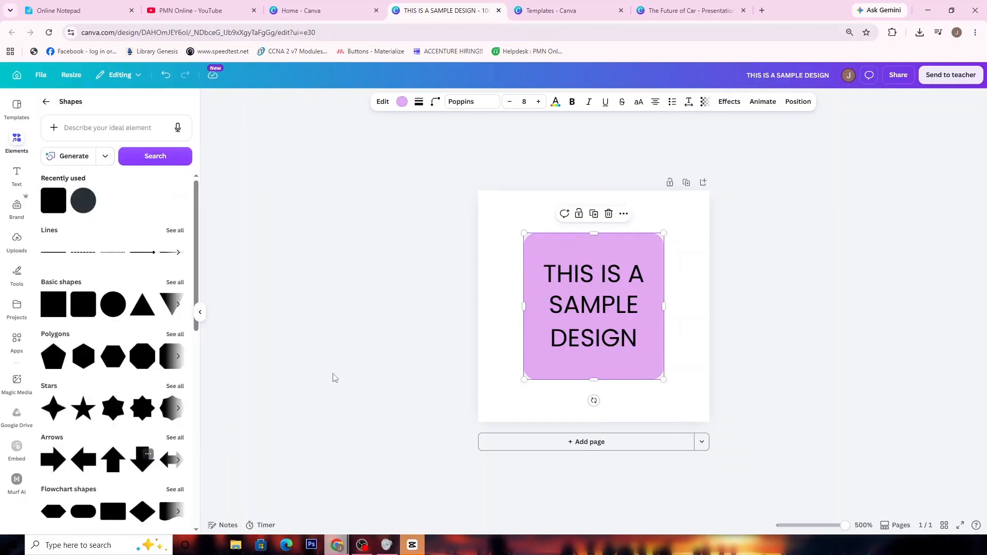
pyautogui.click(755, 375)
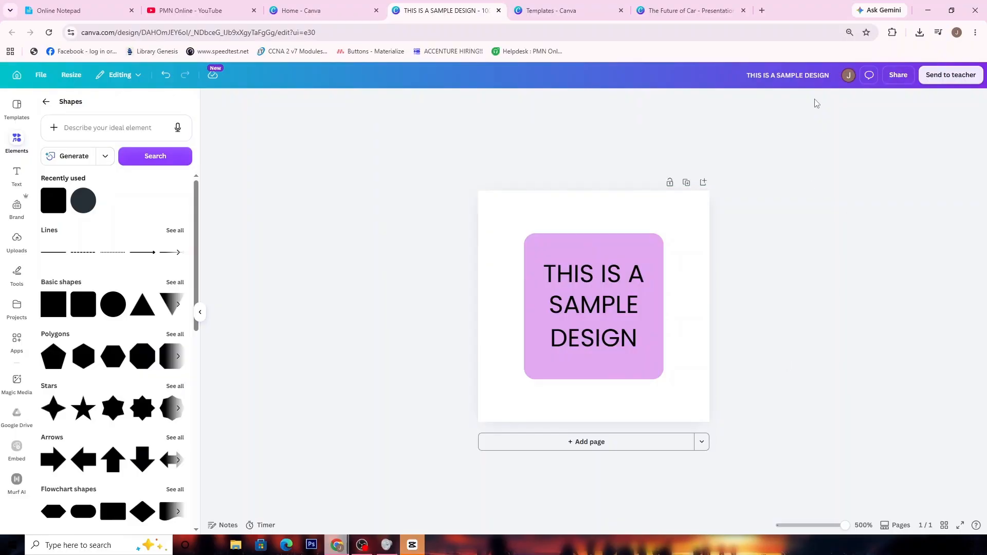
# Download the design as a PDF Print file and open the downloaded PDF
pyautogui.click(898, 76)
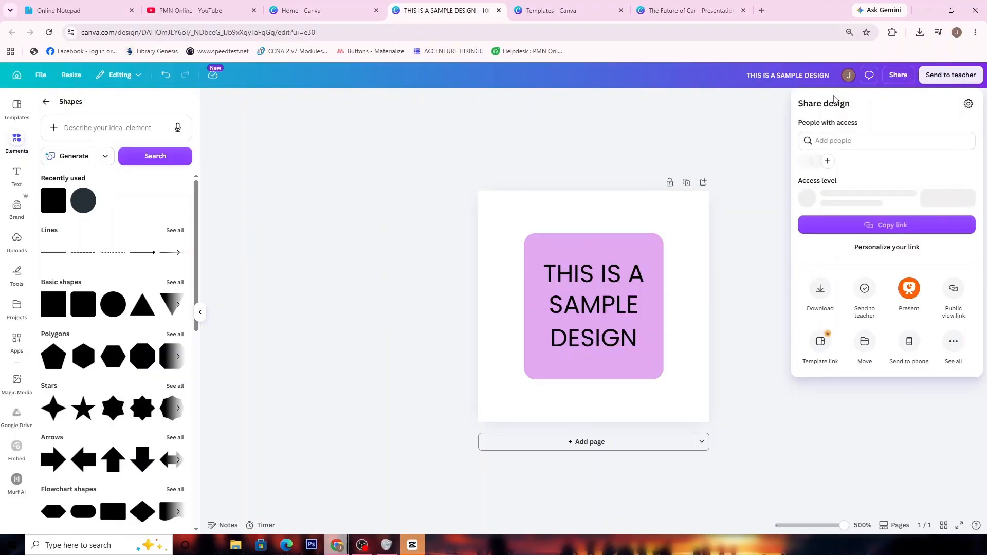
pyautogui.click(820, 291)
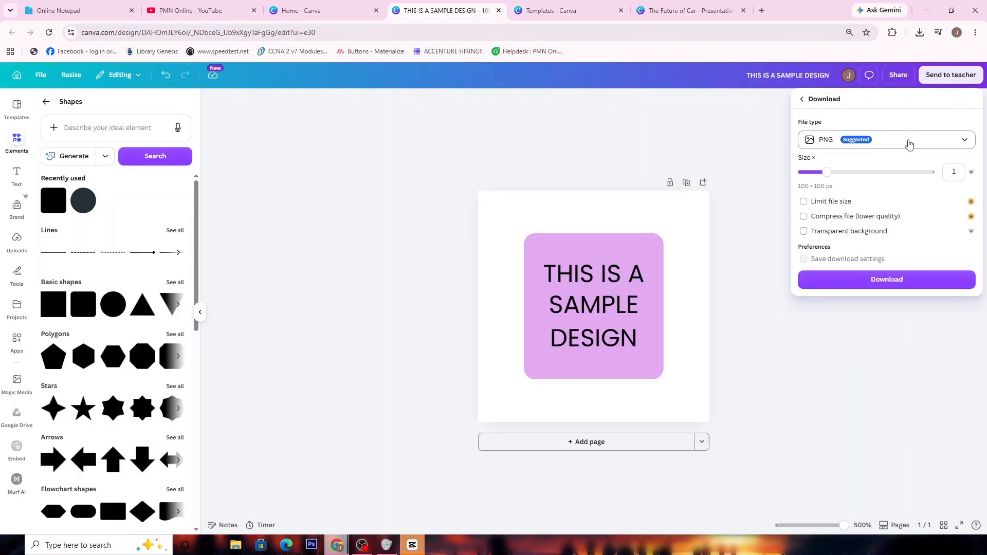
pyautogui.click(895, 140)
pyautogui.click(853, 252)
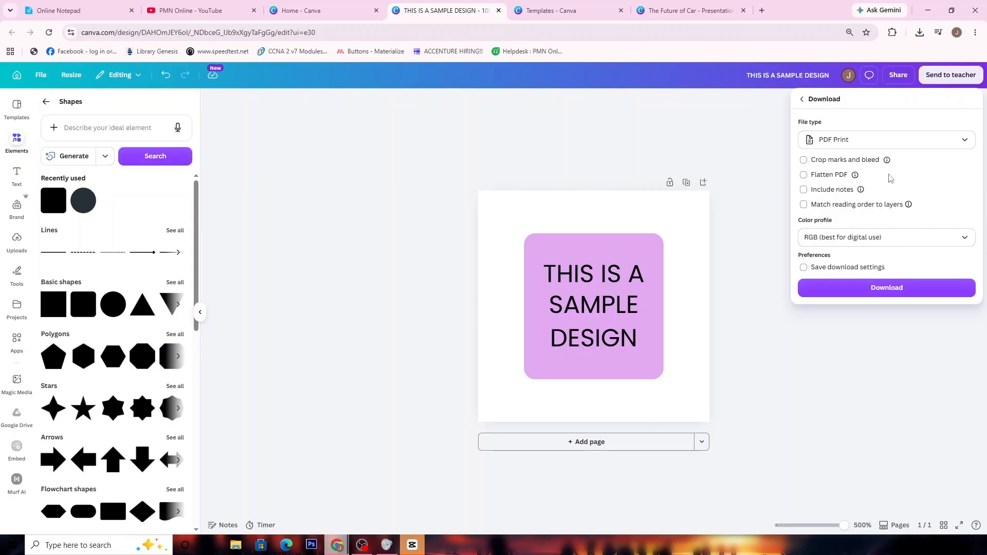
pyautogui.click(883, 148)
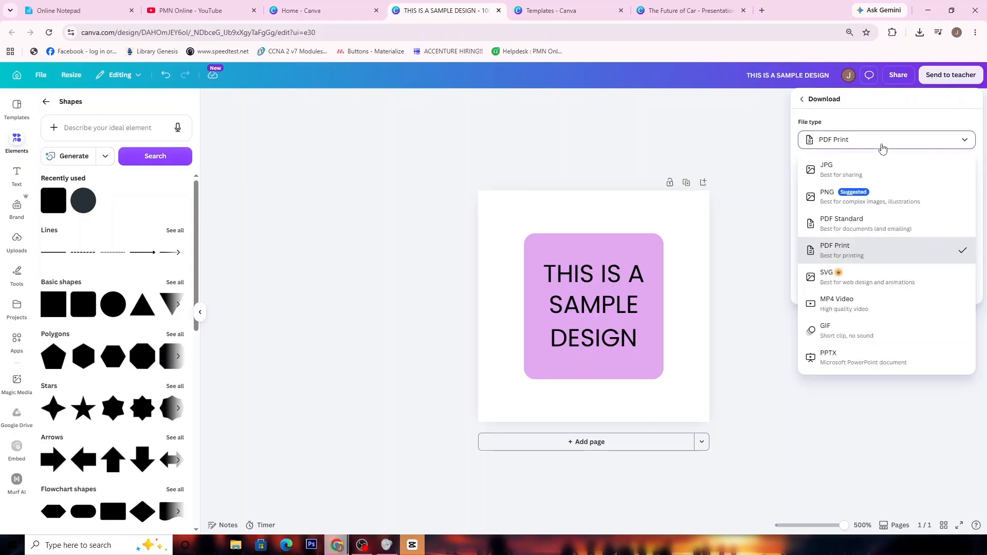
pyautogui.click(883, 148)
pyautogui.click(897, 148)
pyautogui.click(897, 149)
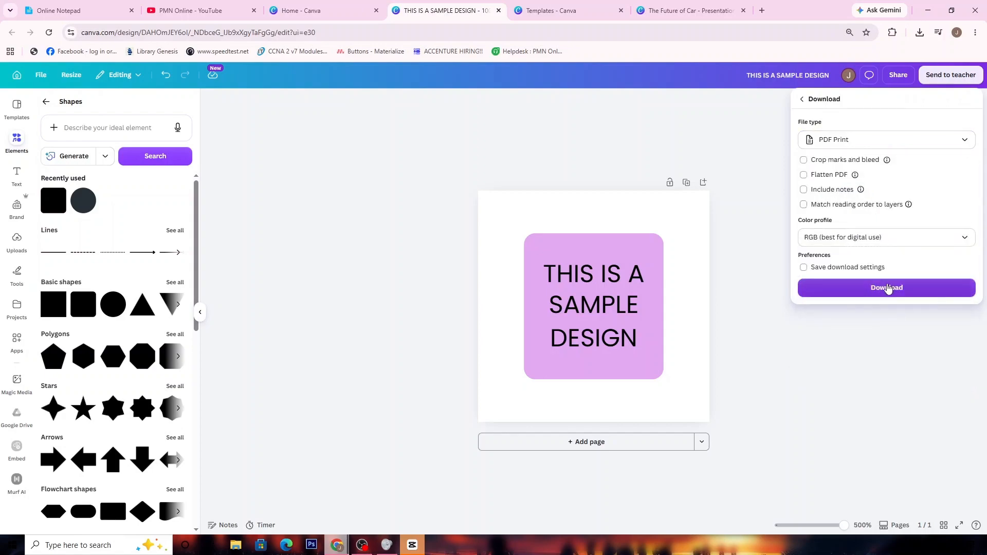
pyautogui.click(869, 289)
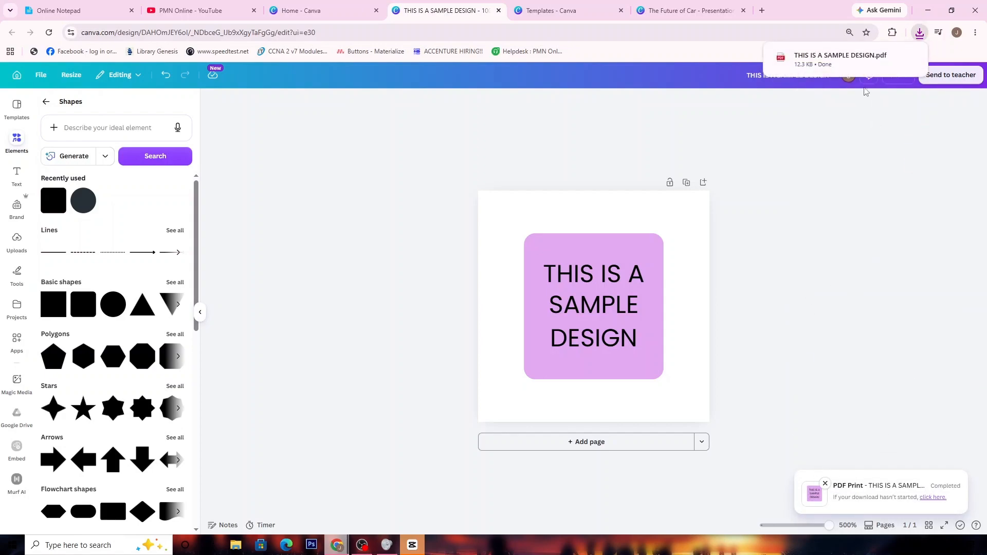
pyautogui.click(835, 72)
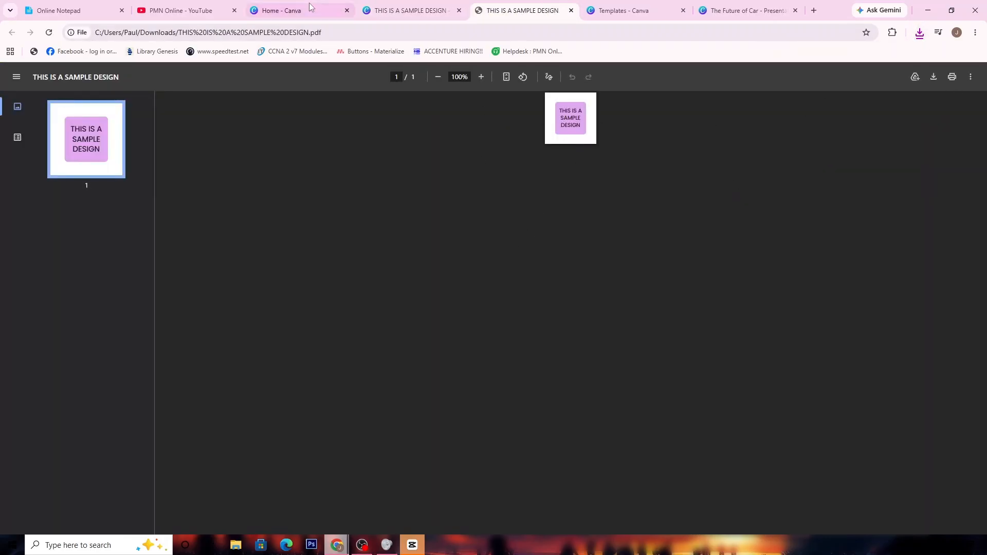
# Switch to Online Notepad and add the line "LIKE AND SUBSCRIBE!" in 24pt below the existing text
pyautogui.click(449, 6)
pyautogui.click(103, 11)
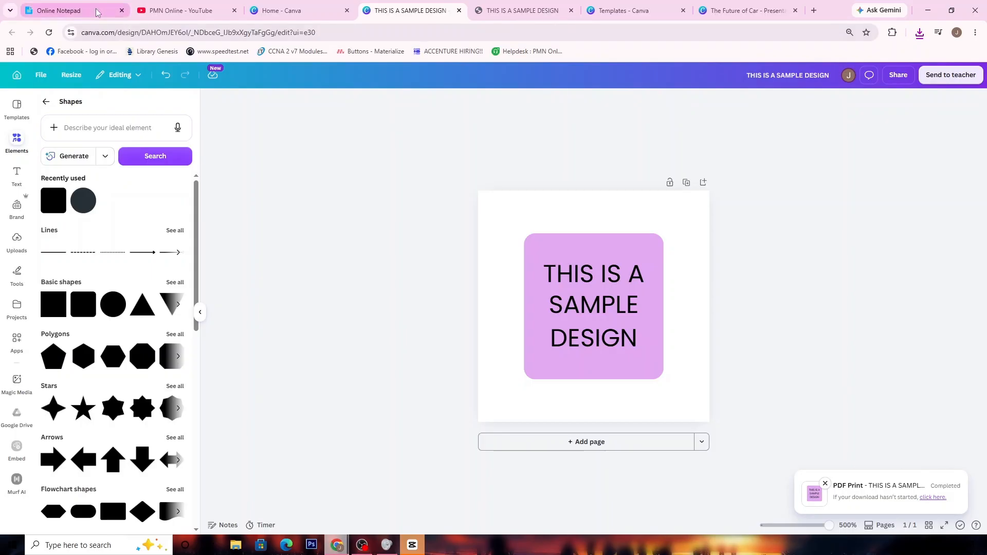
pyautogui.click(103, 452)
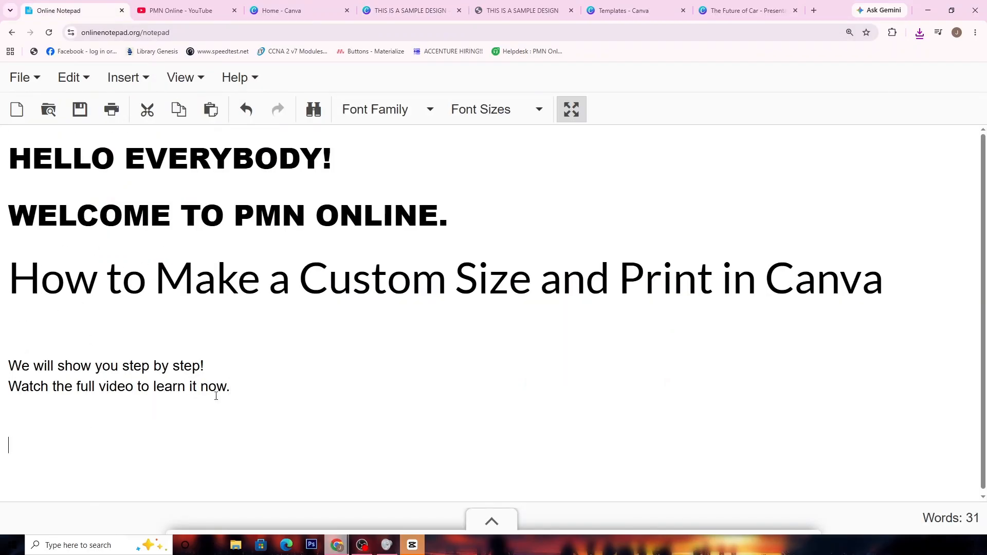
pyautogui.click(494, 109)
pyautogui.click(485, 268)
pyautogui.write('LIKE AND SUSBCRIB')
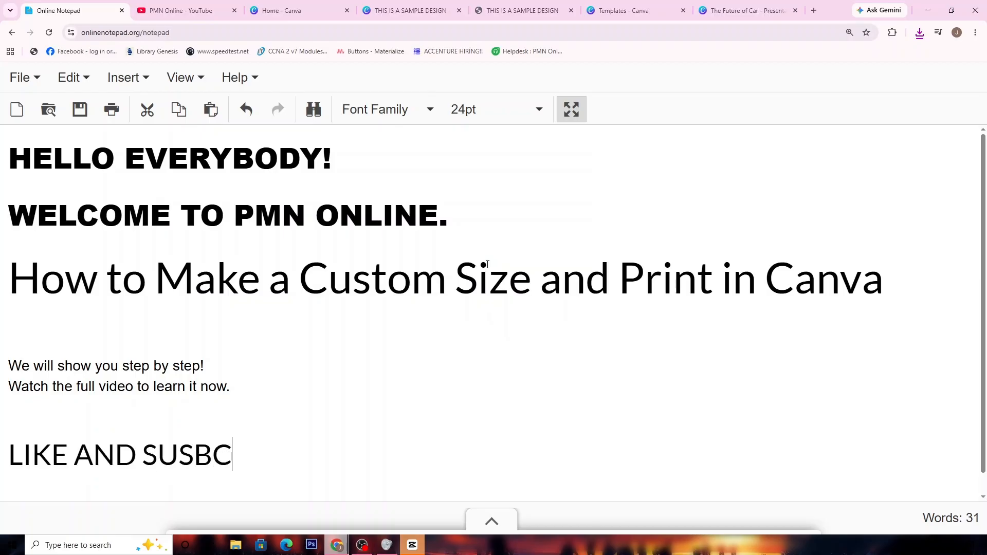
pyautogui.press('BackSpace')
pyautogui.press('BackSpace')
pyautogui.press('BackSpace')
pyautogui.press('BackSpace')
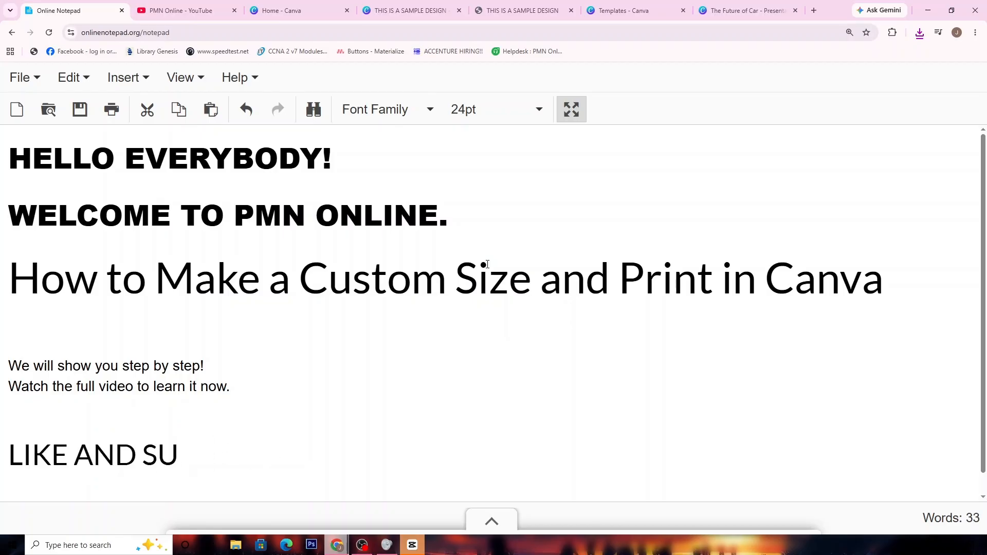
pyautogui.write('BSCRIBE!')
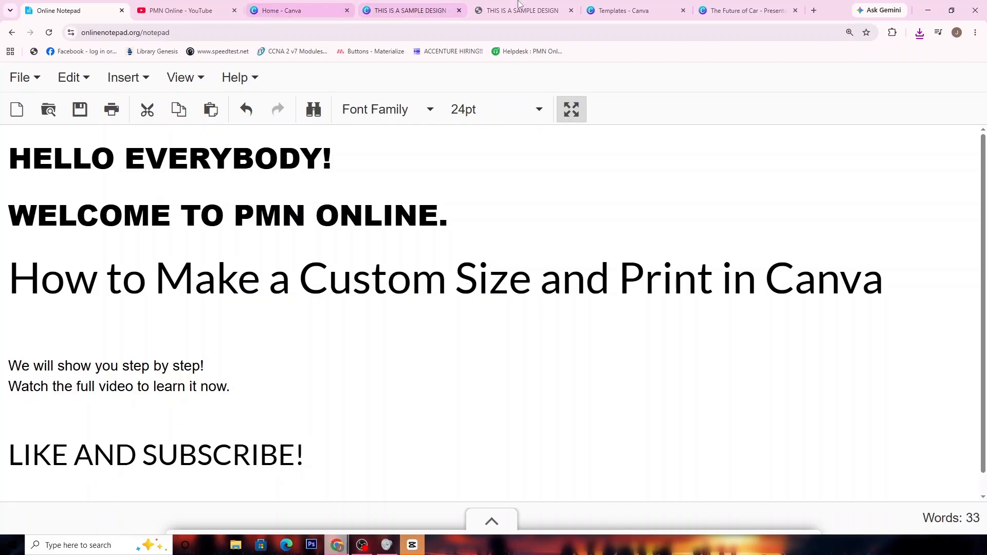
pyautogui.click(643, 12)
pyautogui.click(748, 10)
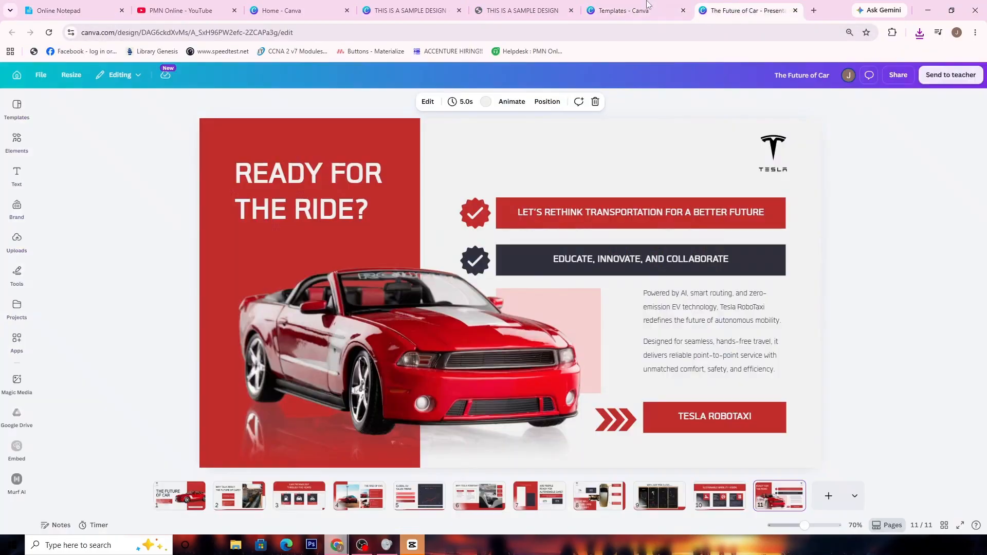
pyautogui.click(411, 10)
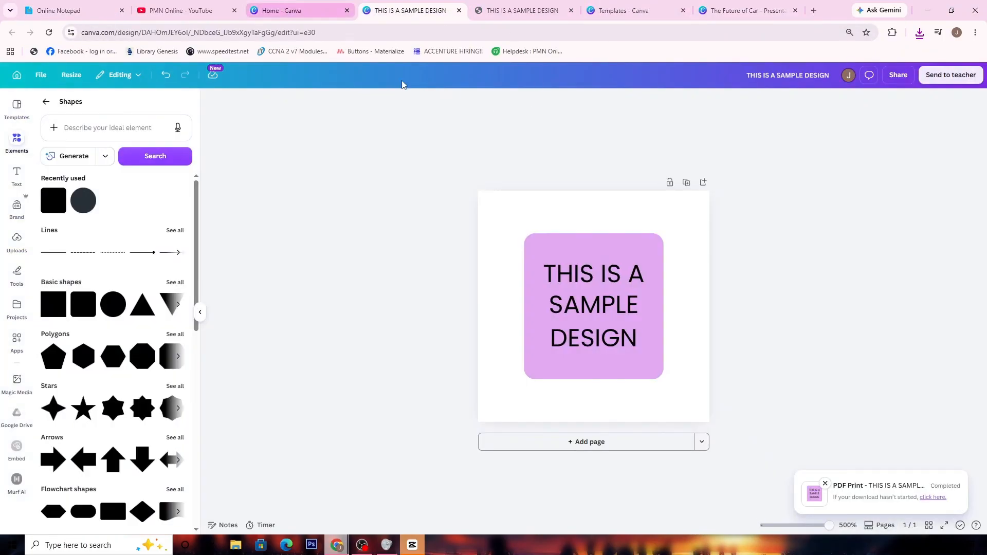
pyautogui.click(283, 9)
pyautogui.click(134, 110)
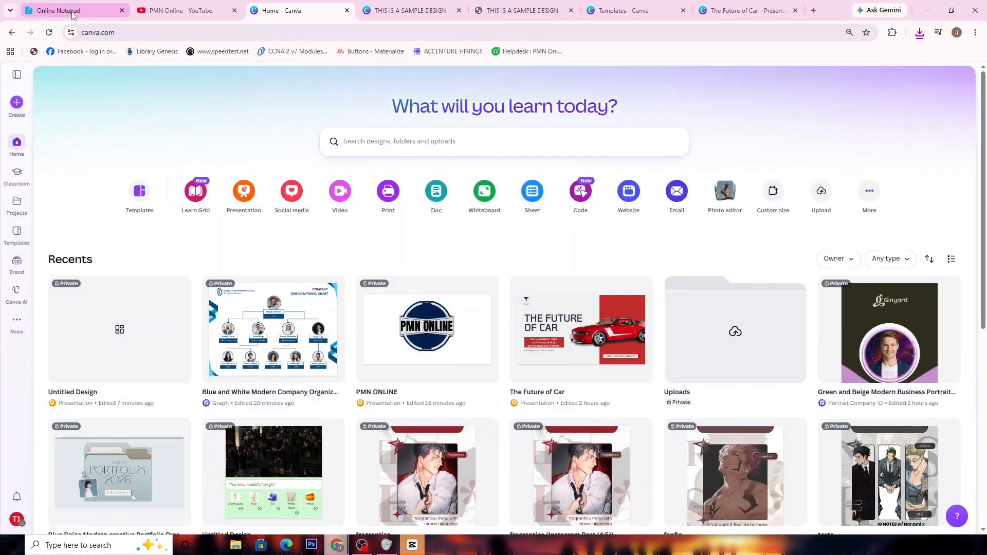
pyautogui.click(58, 10)
pyautogui.moveTo(9, 280); pyautogui.dragTo(891, 304)
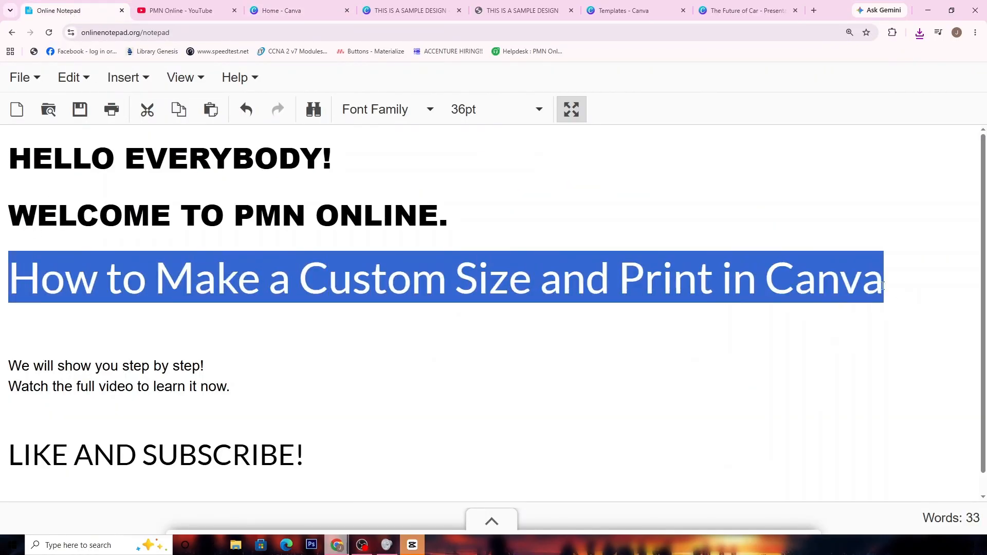
pyautogui.click(883, 286)
pyautogui.click(16, 454)
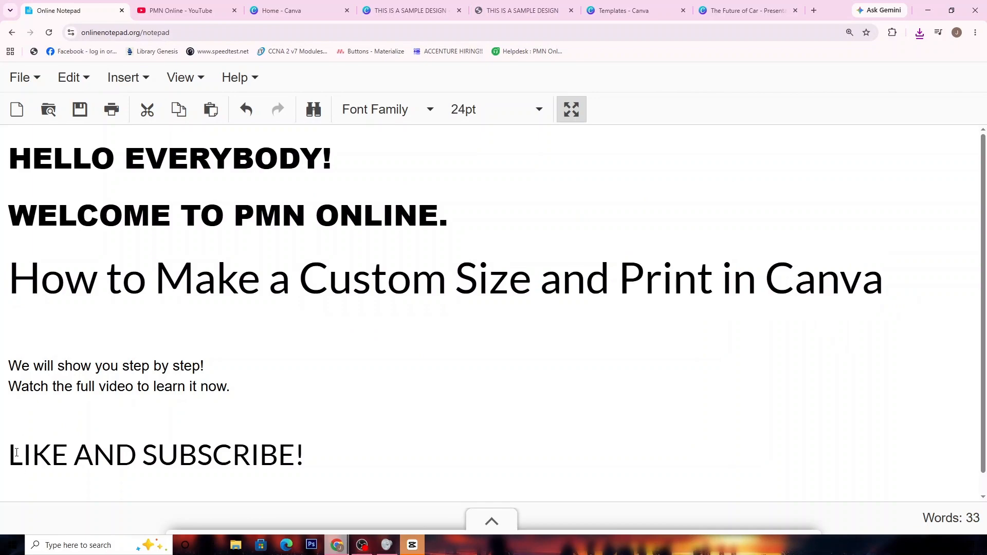